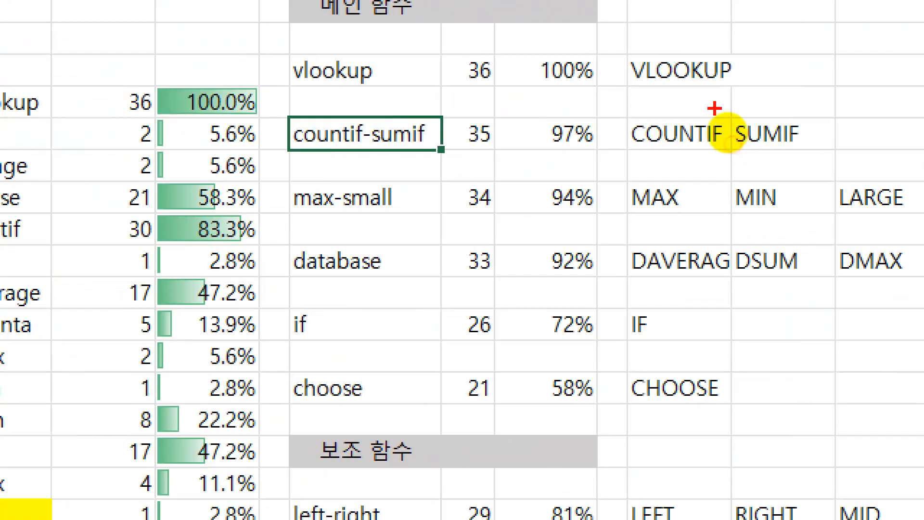
# Step: Examine the function frequency table, comparing the COUNTIF and SUMIF entries with the rarely used AVERAGE row
pyautogui.moveTo(653, 102); pyautogui.dragTo(689, 88)
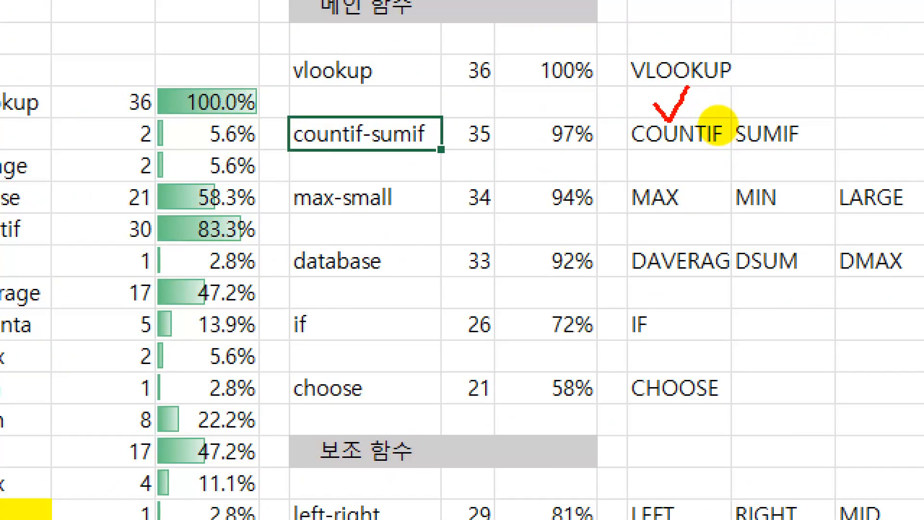
pyautogui.moveTo(766, 94); pyautogui.dragTo(810, 76)
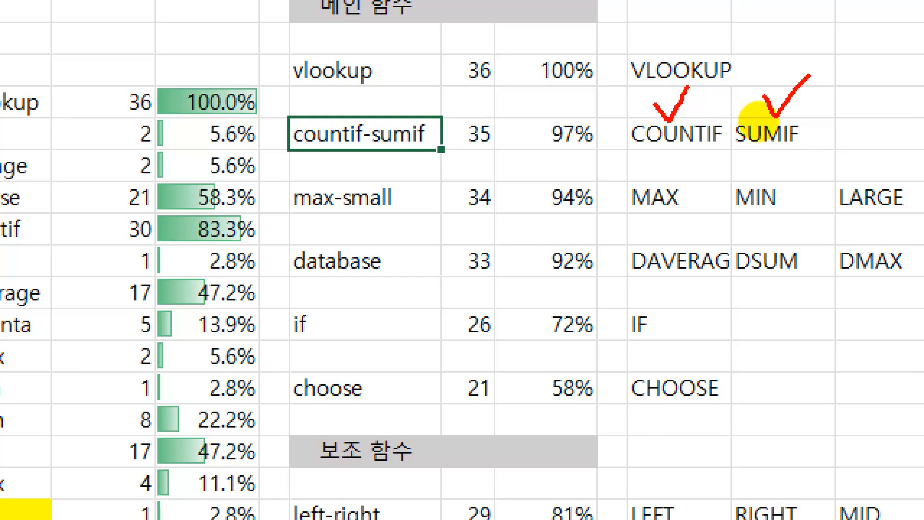
pyautogui.moveTo(693, 147)
pyautogui.mouseDown()
pyautogui.moveTo(779, 164)
pyautogui.moveTo(775, 144)
pyautogui.mouseUp()
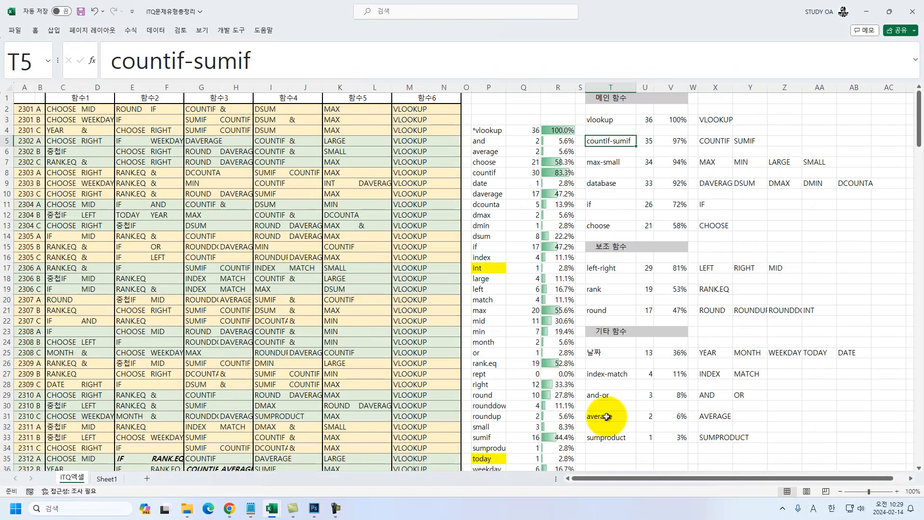
pyautogui.moveTo(602, 417); pyautogui.dragTo(704, 417)
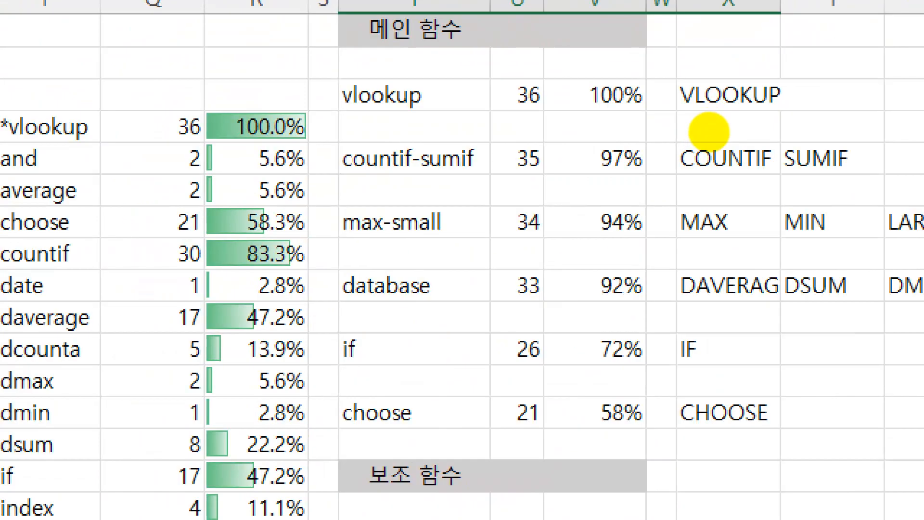
pyautogui.click(709, 132)
pyautogui.moveTo(685, 133)
pyautogui.mouseDown()
pyautogui.moveTo(718, 160)
pyautogui.moveTo(736, 131)
pyautogui.mouseUp()
pyautogui.moveTo(813, 138); pyautogui.dragTo(837, 132)
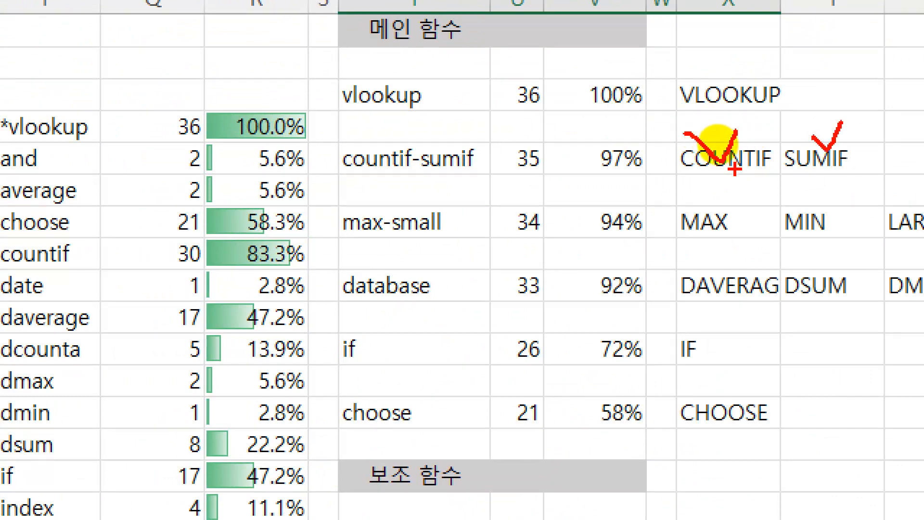
pyautogui.moveTo(814, 162); pyautogui.dragTo(740, 144)
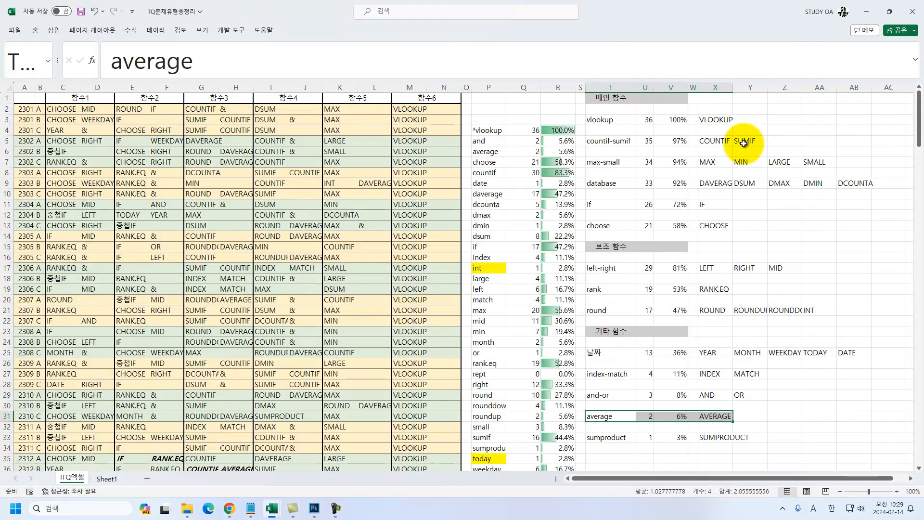
pyautogui.click(523, 188)
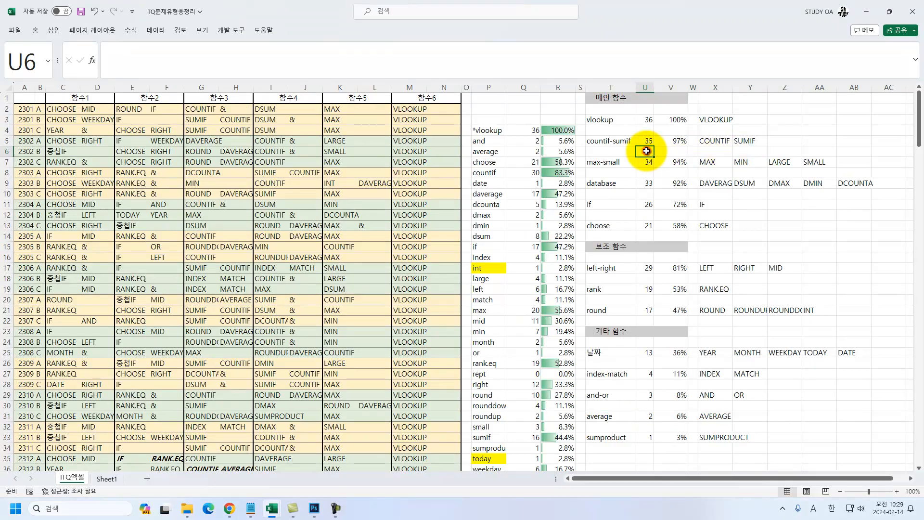
# Step: Switch to the ITQ함수23.COUNTIF,SUMIF workbook and review the Seoul-region COUNTIF task on sheet 2301A
pyautogui.click(866, 11)
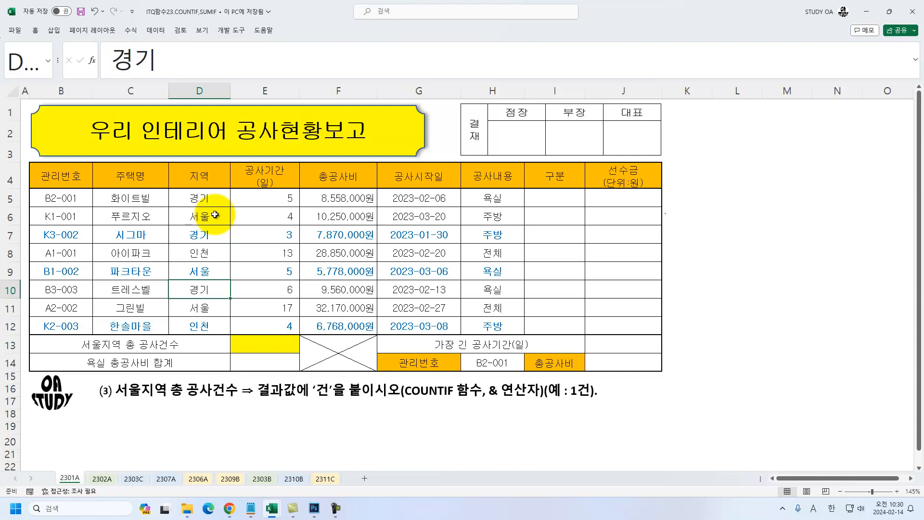
pyautogui.click(130, 272)
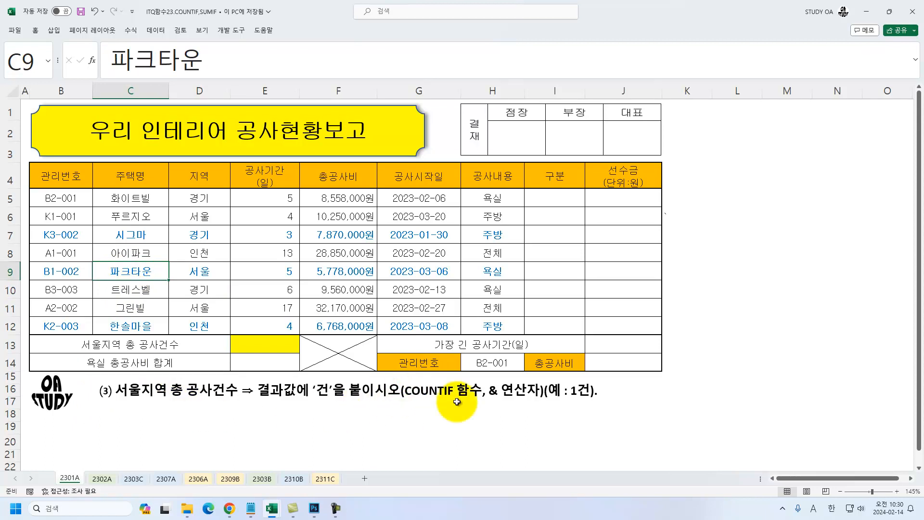
pyautogui.click(337, 277)
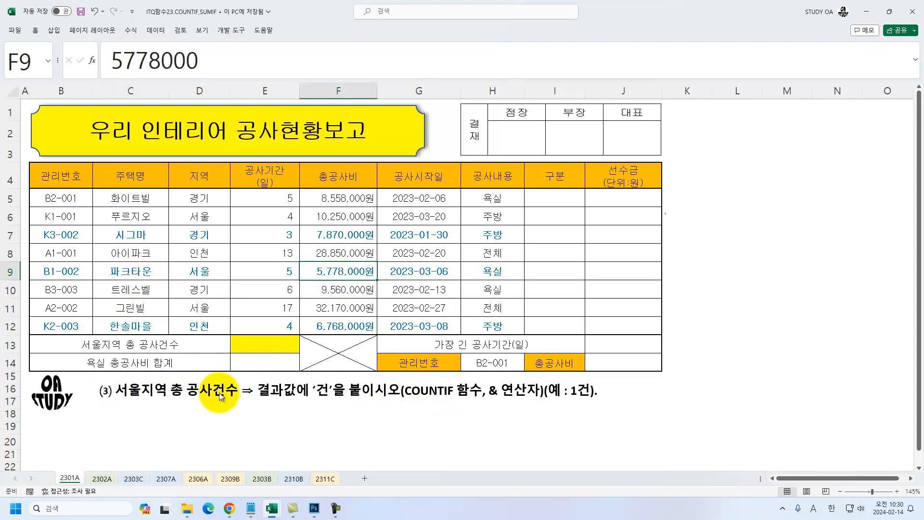
# Step: Start a COUNTIF formula in cell E13 and open its function arguments
pyautogui.click(267, 343)
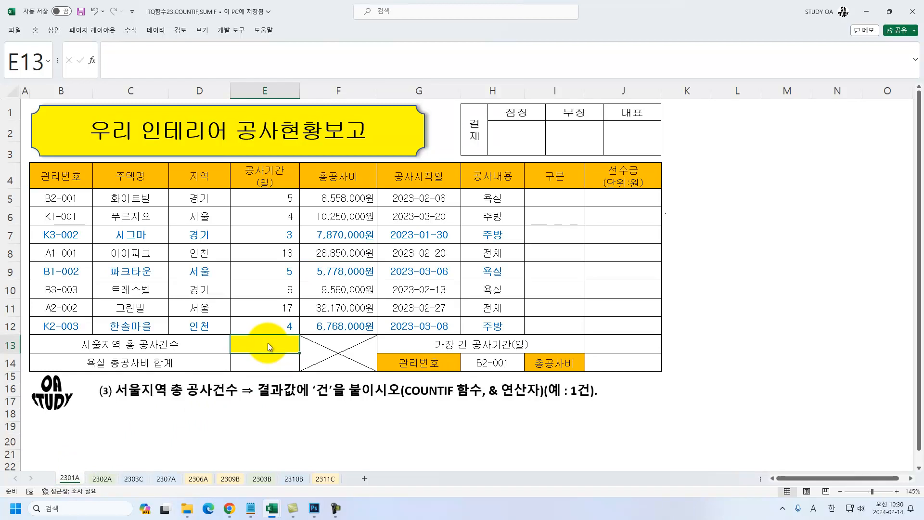
pyautogui.write('=CO')
pyautogui.press('Tab')
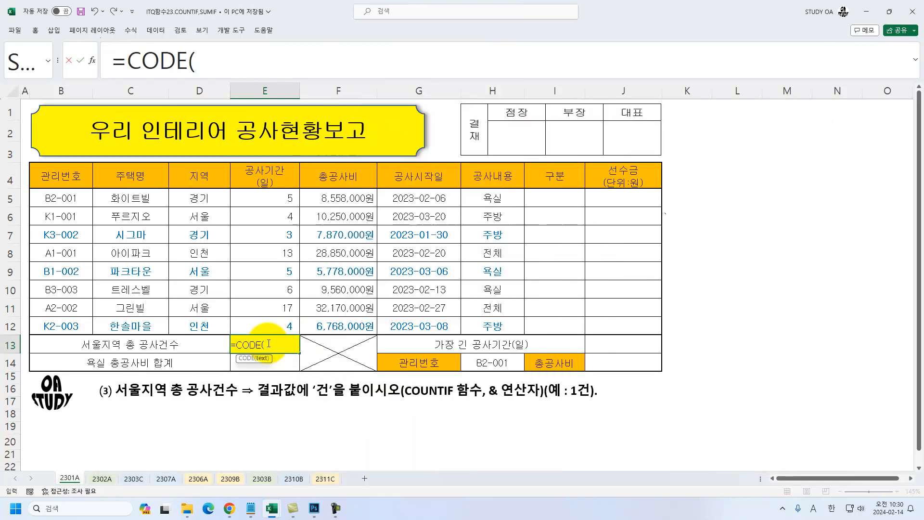
pyautogui.press('BackSpace')
pyautogui.press('BackSpace')
pyautogui.press('BackSpace')
pyautogui.write('UN')
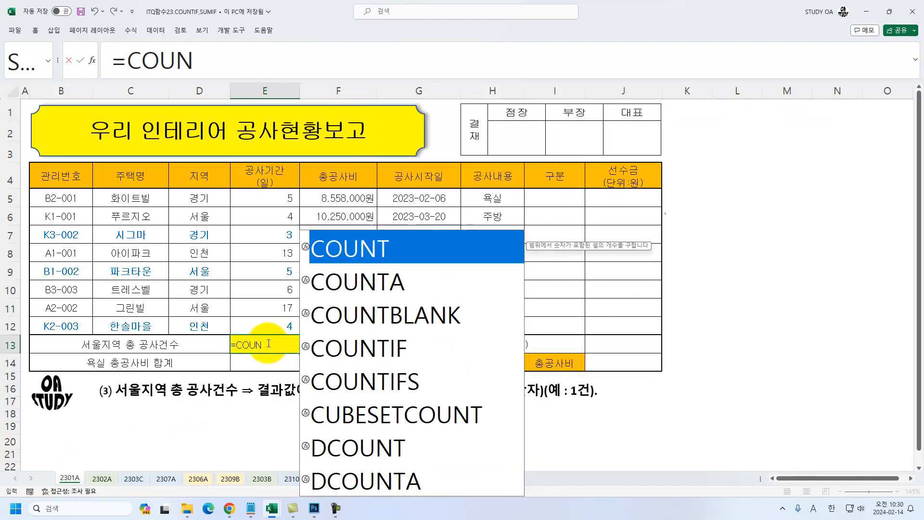
pyautogui.press('Down')
pyautogui.press('Down')
pyautogui.press('Down')
pyautogui.press('Tab')
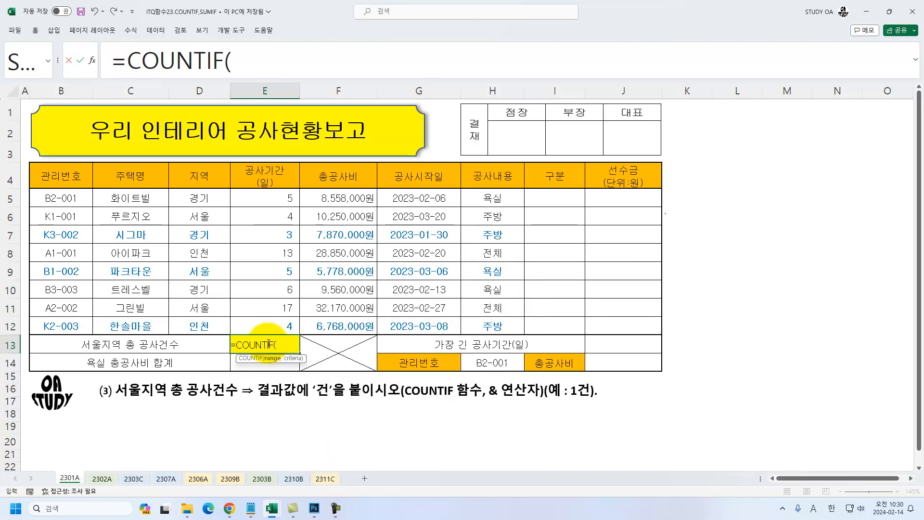
pyautogui.hotkey('ctrl', 'a')
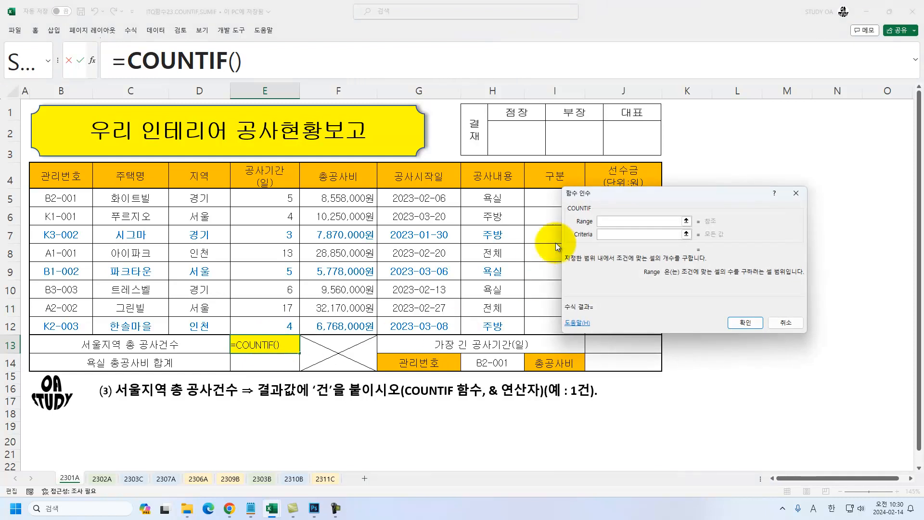
# Step: Set the COUNTIF range to D5:D12 and the criteria to 서울, and confirm the function
pyautogui.moveTo(598, 194); pyautogui.dragTo(418, 215)
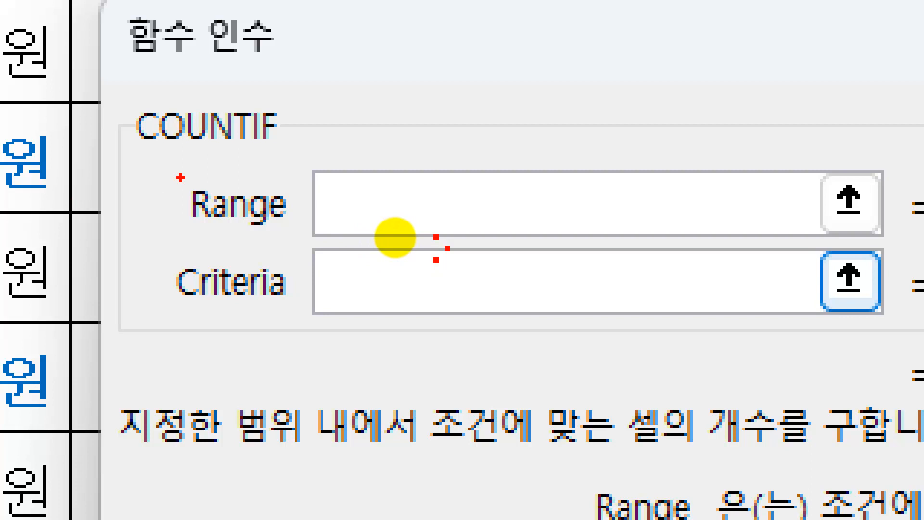
pyautogui.moveTo(140, 169)
pyautogui.mouseDown()
pyautogui.moveTo(342, 215)
pyautogui.moveTo(348, 241)
pyautogui.mouseUp()
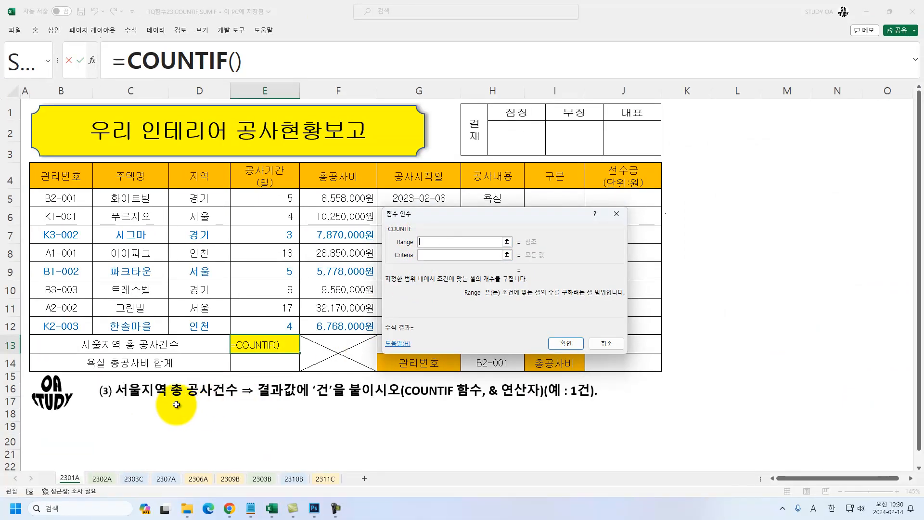
pyautogui.moveTo(200, 197); pyautogui.dragTo(208, 326)
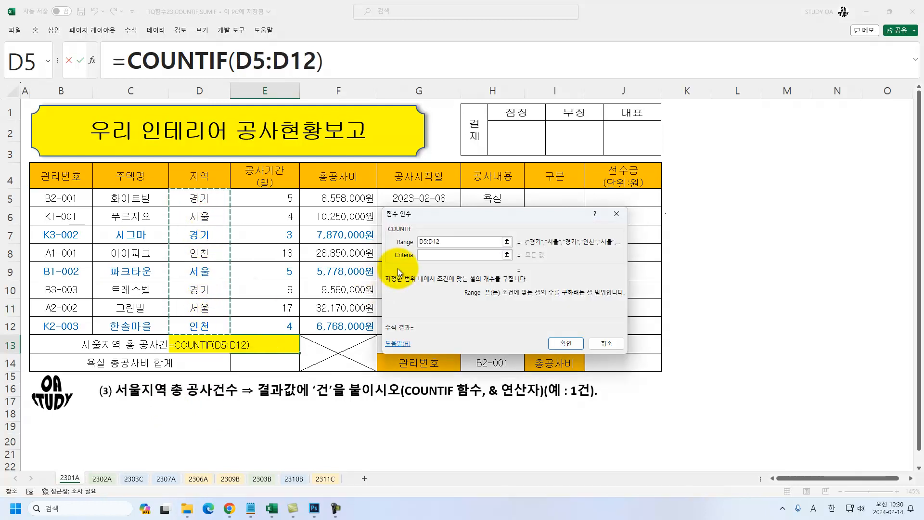
pyautogui.click(426, 255)
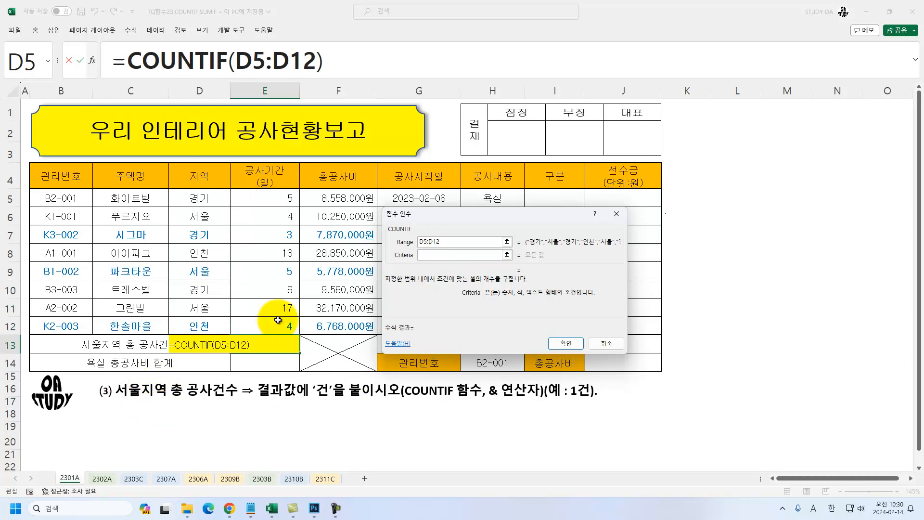
pyautogui.write('서울')
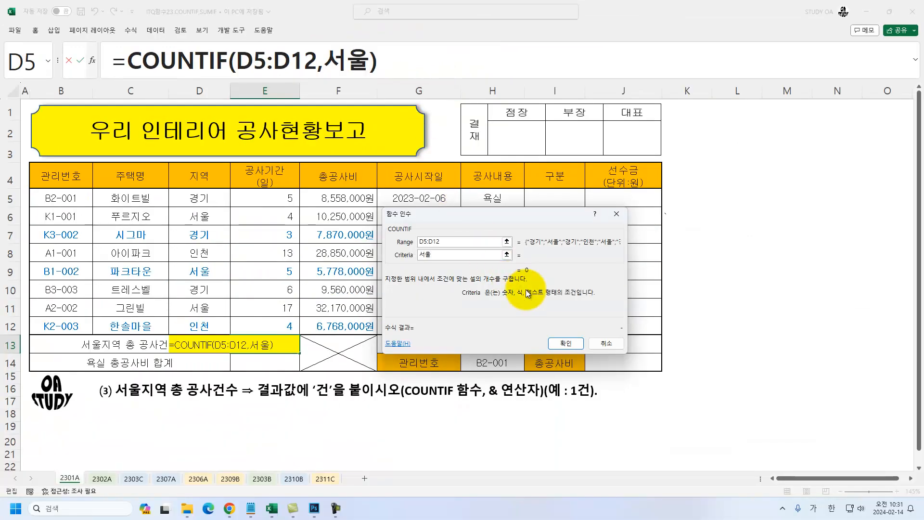
pyautogui.click(571, 344)
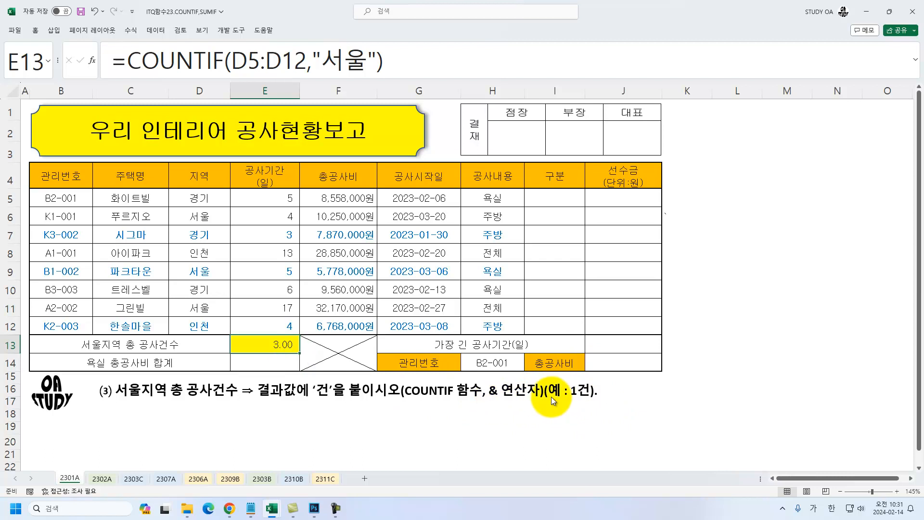
# Step: Append &"건" to the COUNTIF formula in E13 so the count carries the unit
pyautogui.click(399, 57)
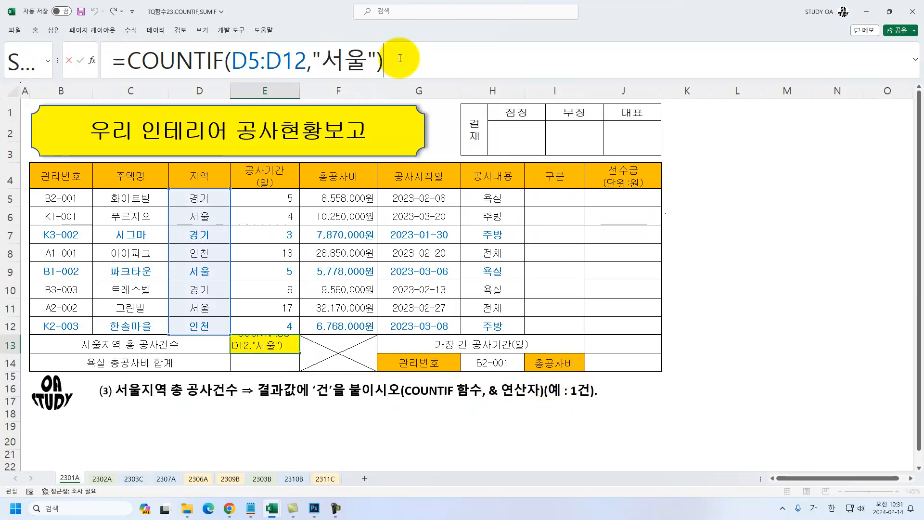
pyautogui.write('&"RJS')
pyautogui.press('BackSpace')
pyautogui.press('BackSpace')
pyautogui.press('Hangul')
pyautogui.write('건')
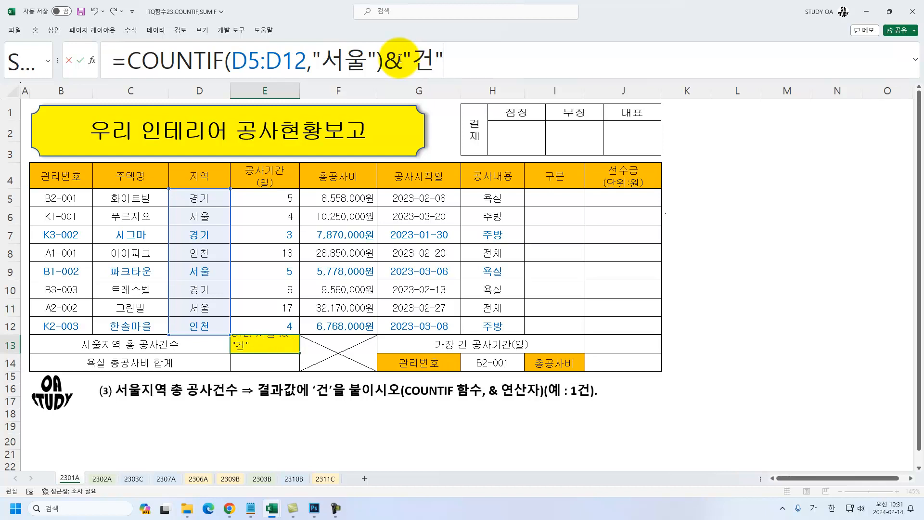
pyautogui.press('Return')
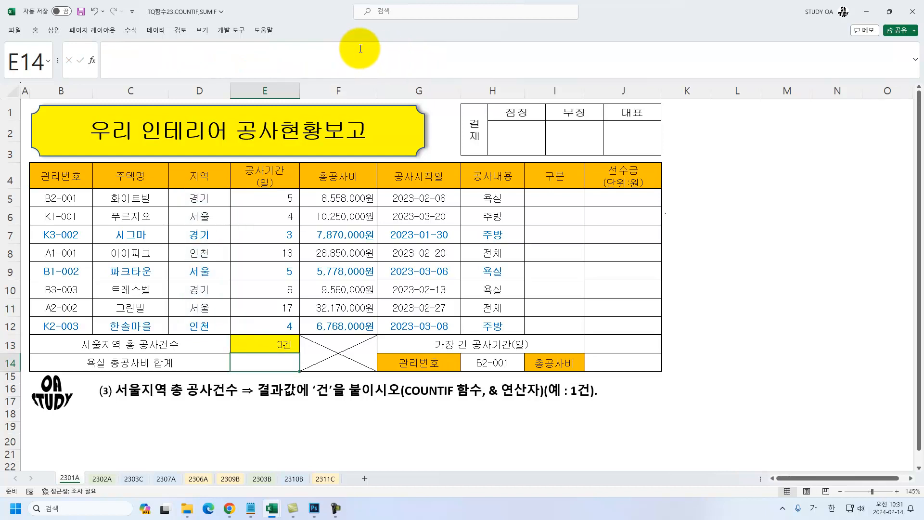
# Step: Open sheet 2302A and examine which departure dates in F5:F12 fall in May or later
pyautogui.click(105, 481)
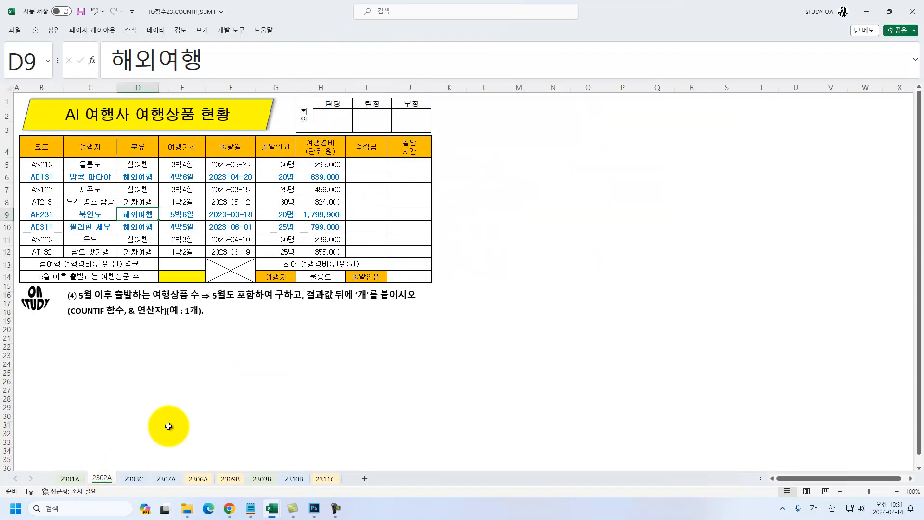
pyautogui.scroll(2, 235, 230)
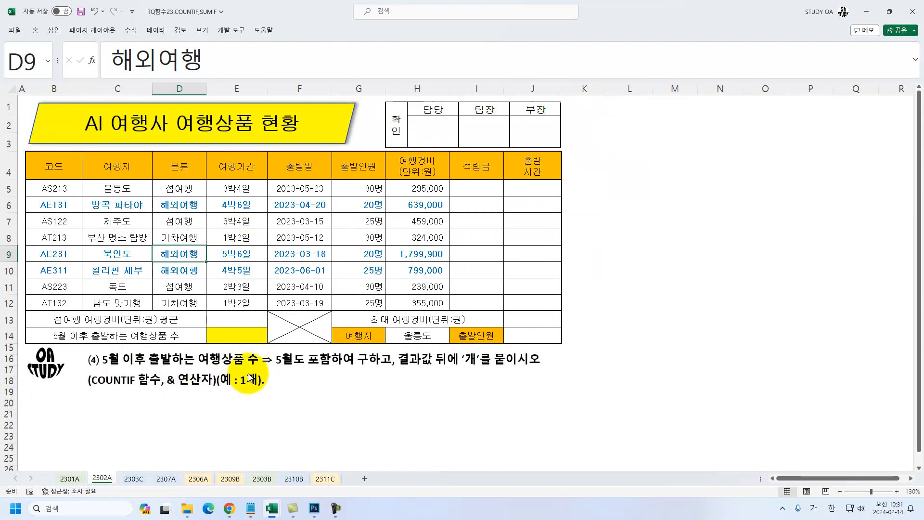
pyautogui.moveTo(298, 185); pyautogui.dragTo(309, 298)
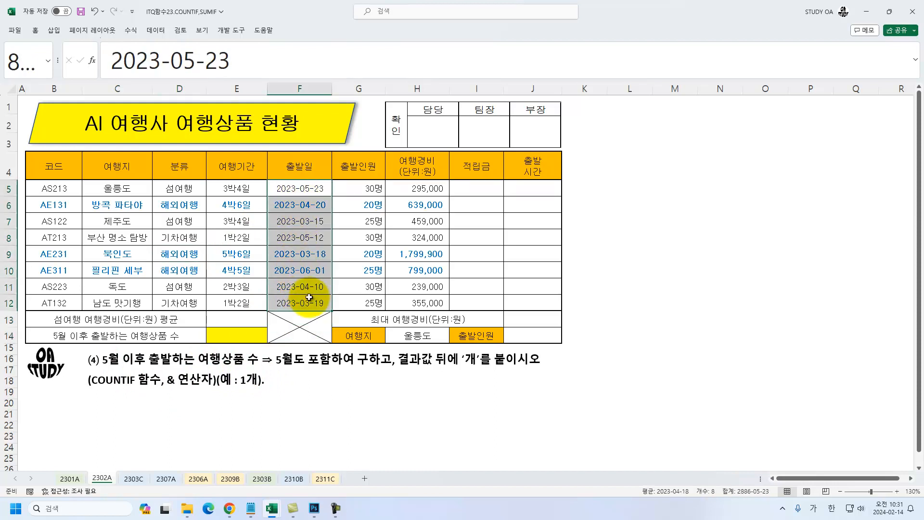
pyautogui.click(305, 254)
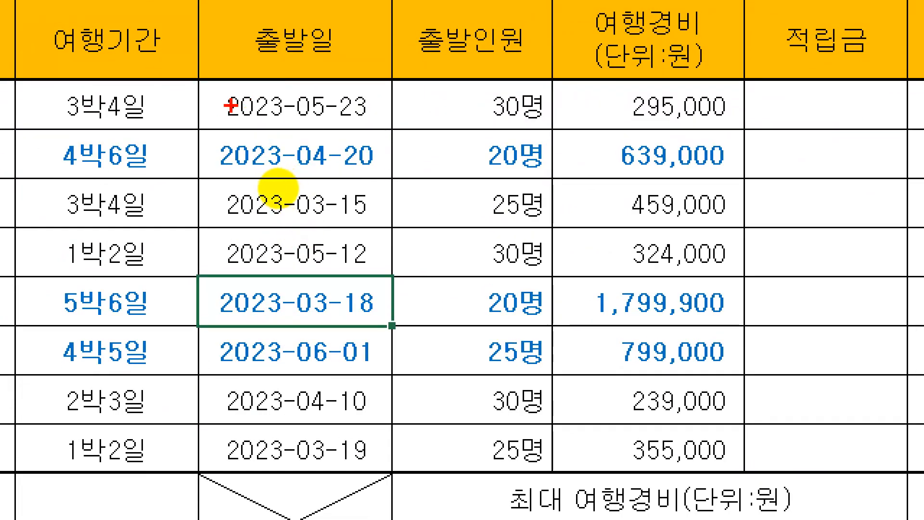
pyautogui.moveTo(197, 88); pyautogui.dragTo(368, 140)
pyautogui.moveTo(210, 230); pyautogui.dragTo(382, 275)
pyautogui.moveTo(200, 328); pyautogui.dragTo(384, 378)
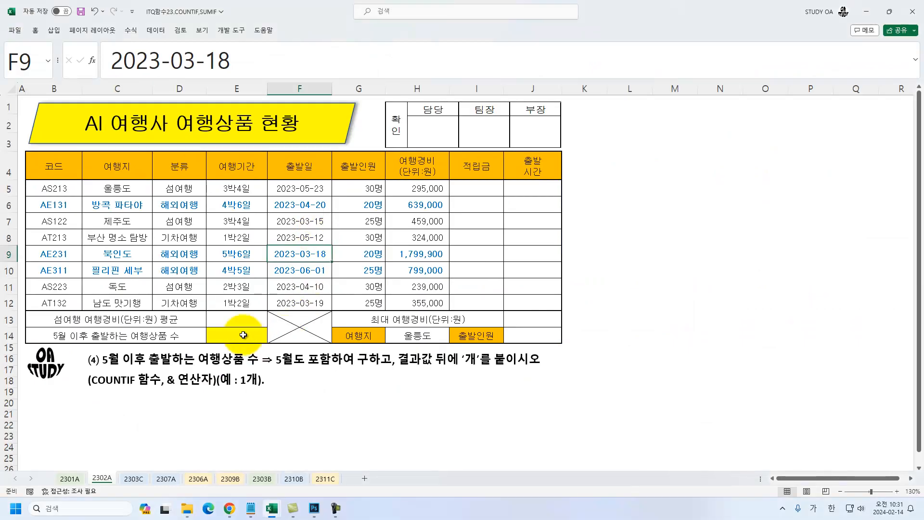
# Step: Start a COUNTIF formula in cell E14, open its function arguments, and set the range to the departure dates F5:F12
pyautogui.click(240, 334)
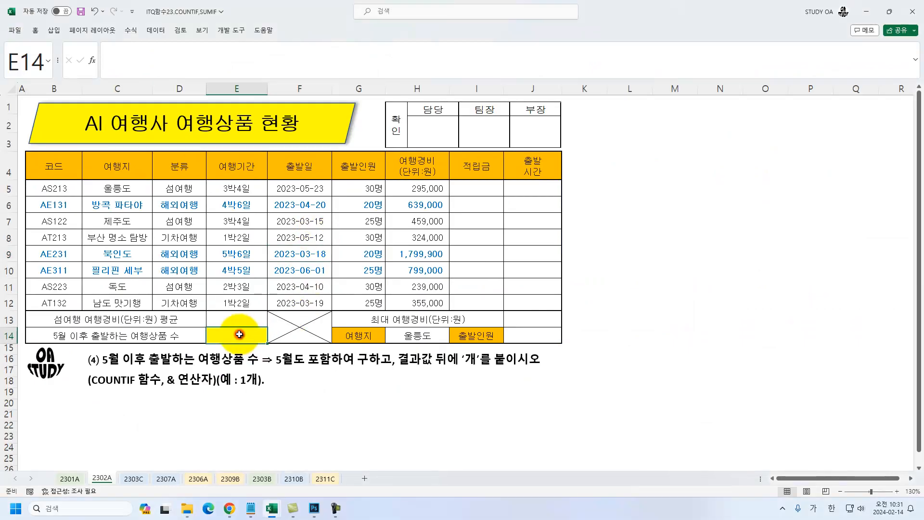
pyautogui.write('=')
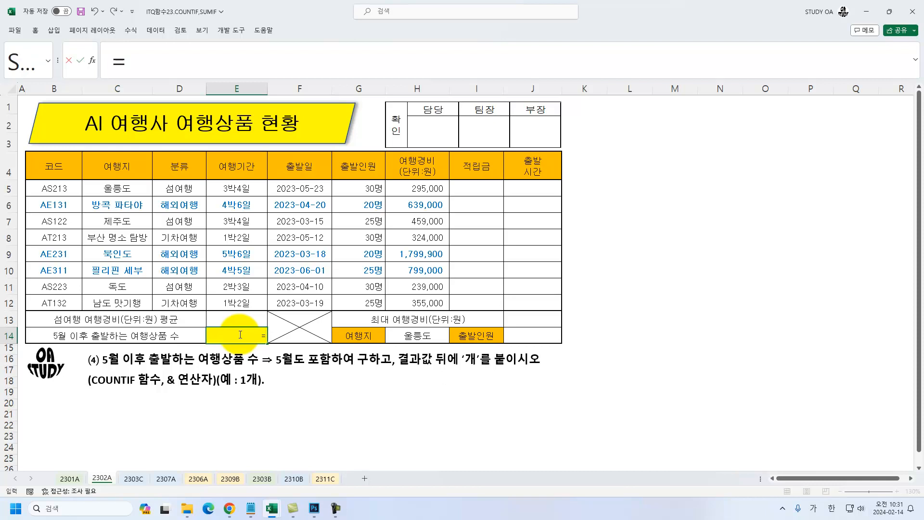
pyautogui.write('채COU')
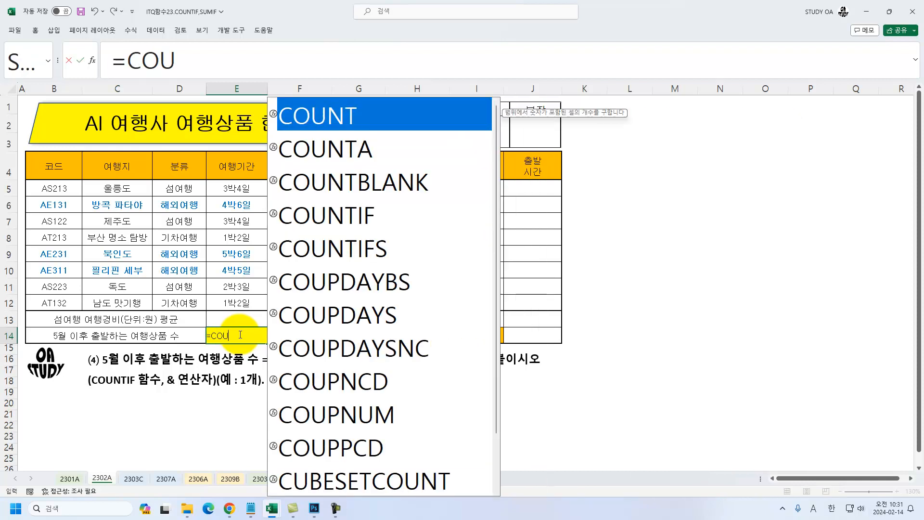
pyautogui.write('NTIF(')
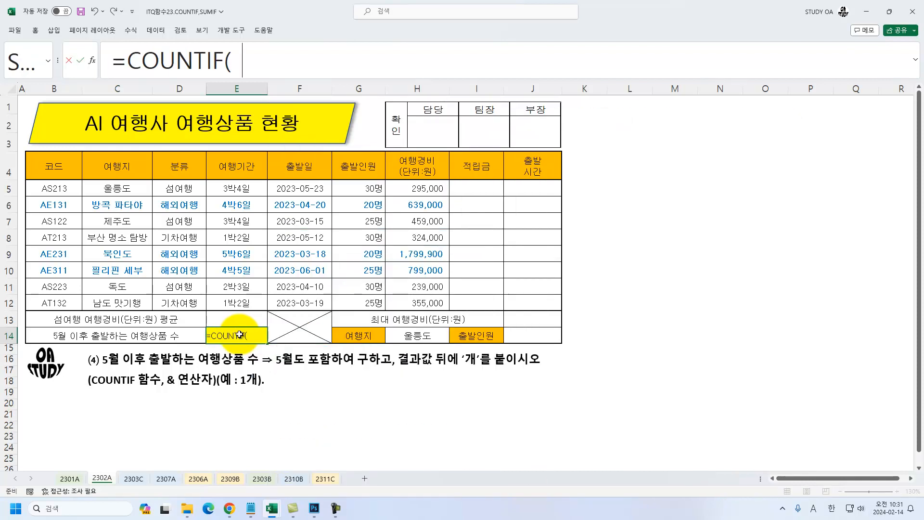
pyautogui.hotkey('ctrl', 'a')
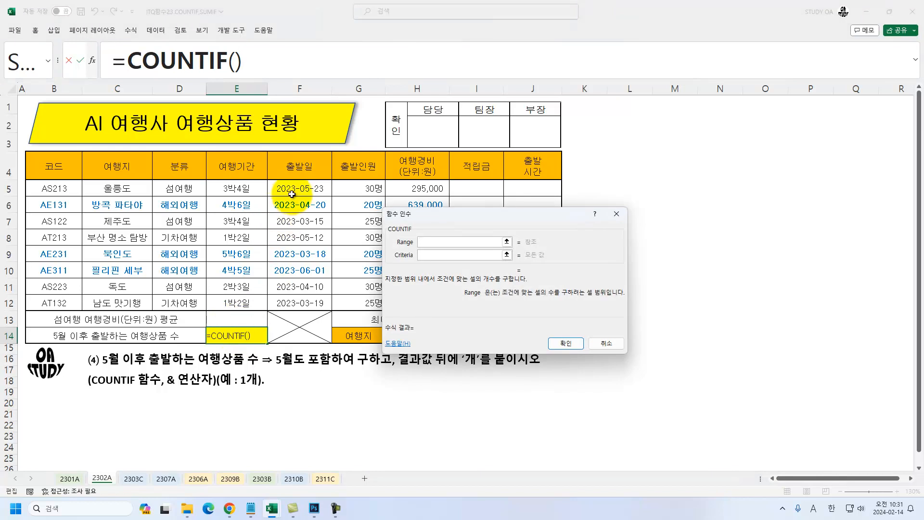
pyautogui.moveTo(296, 191); pyautogui.dragTo(303, 297)
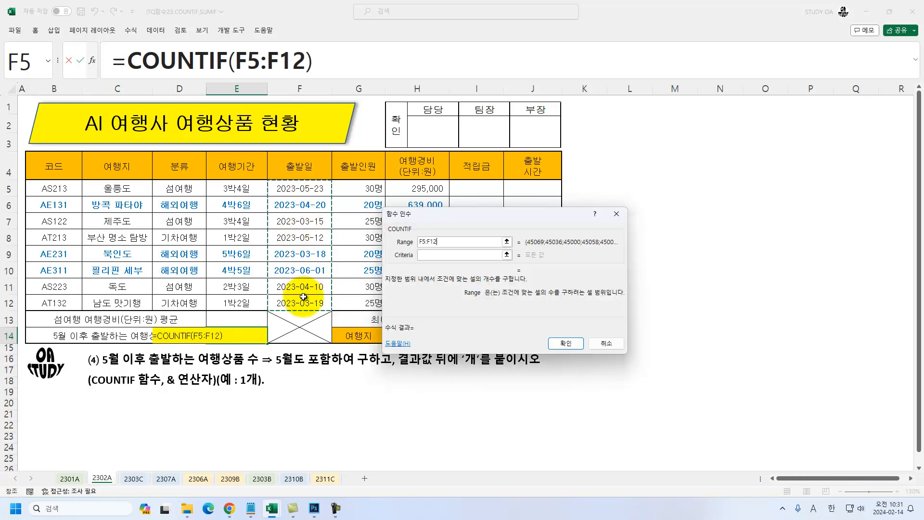
pyautogui.hotkey('ctrl', '1')
pyautogui.click(425, 261)
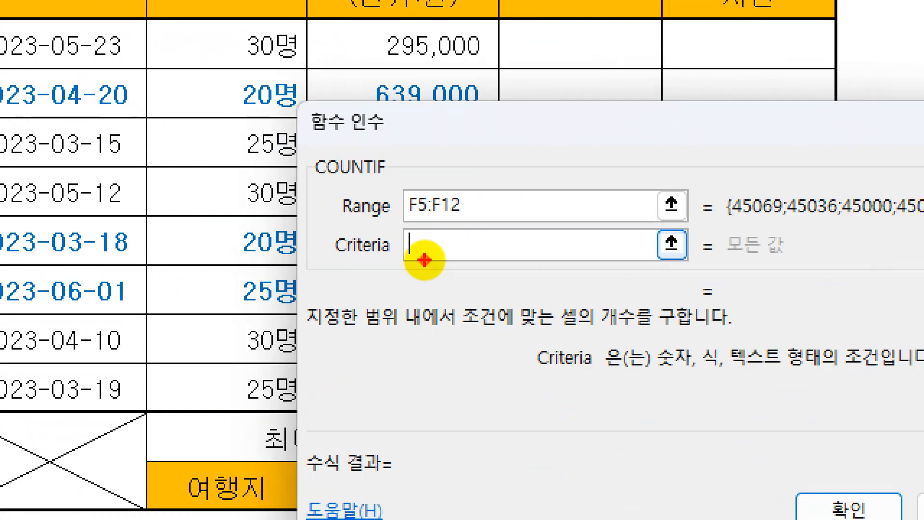
pyautogui.press('Escape')
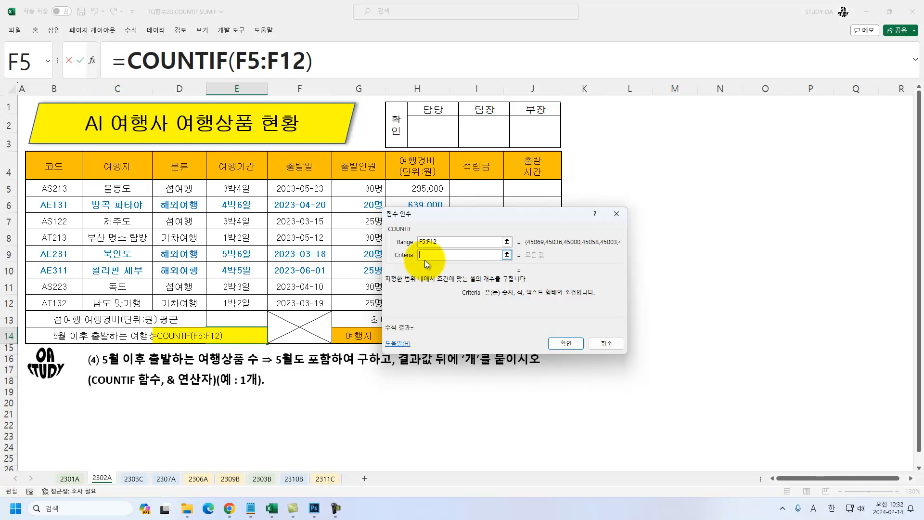
# Step: Switch to Notepad and write the date criterion >=2023-5-1 in the blank document
pyautogui.hotkey('alt', 'Tab')
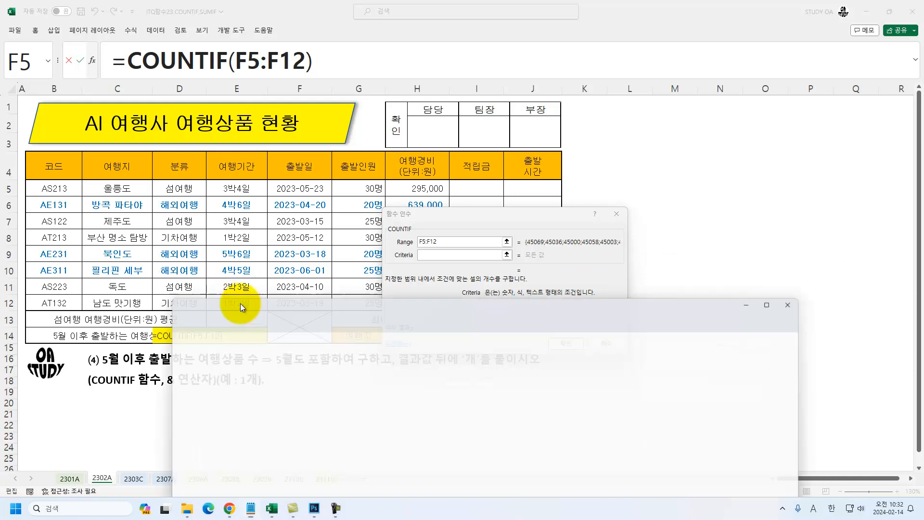
pyautogui.click(258, 383)
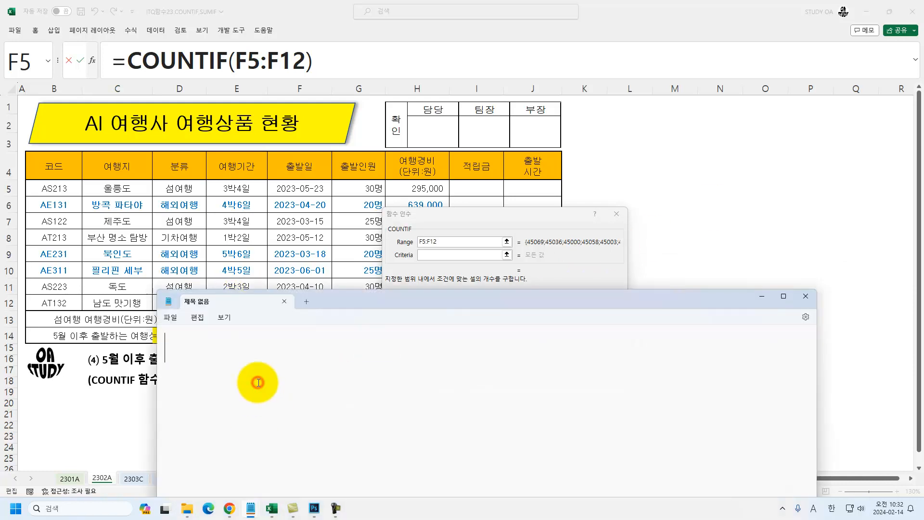
pyautogui.write('>=')
pyautogui.moveTo(339, 301); pyautogui.dragTo(430, 380)
pyautogui.click(323, 424)
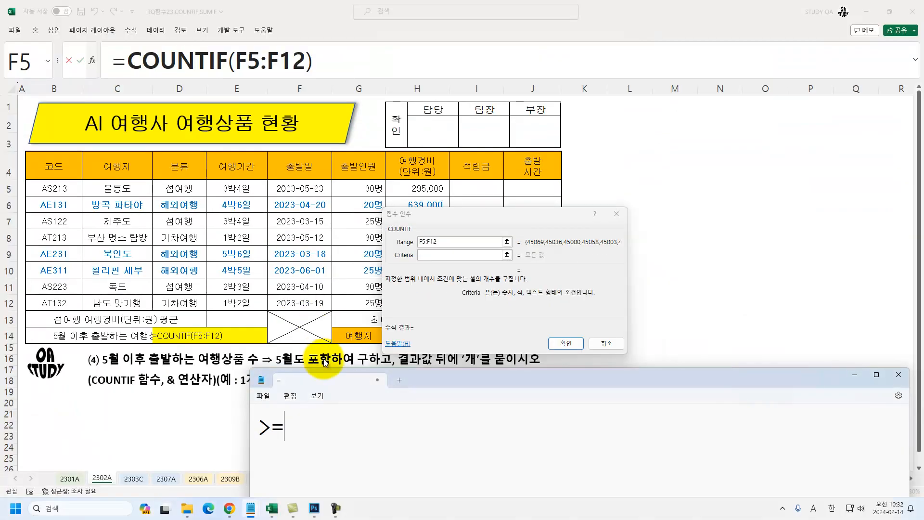
pyautogui.click(321, 418)
pyautogui.write('2023-')
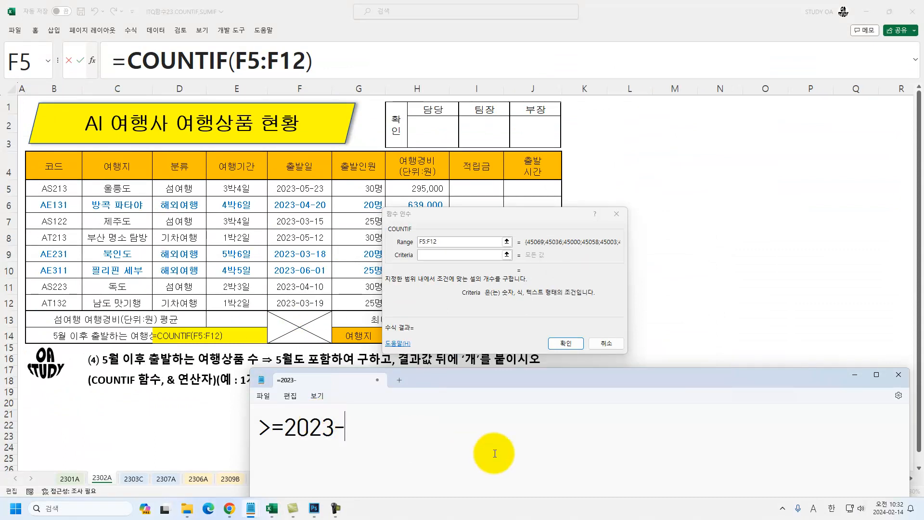
pyautogui.write('5-1')
# Step: Copy the >=2023-5-1 criterion from Notepad into the COUNTIF criteria in Excel and confirm the function
pyautogui.moveTo(411, 434); pyautogui.dragTo(247, 423)
pyautogui.hotkey('ctrl', 'c')
pyautogui.click(434, 254)
pyautogui.hotkey('ctrl', 'v')
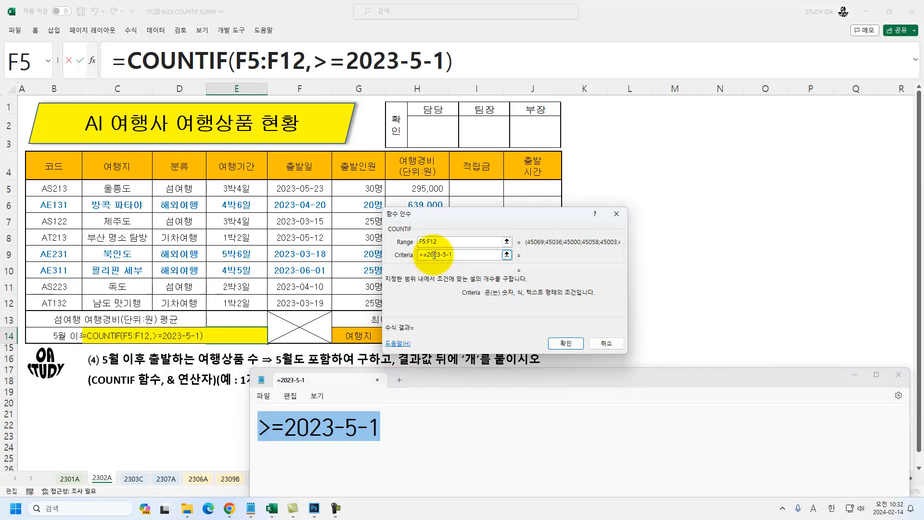
pyautogui.click(569, 343)
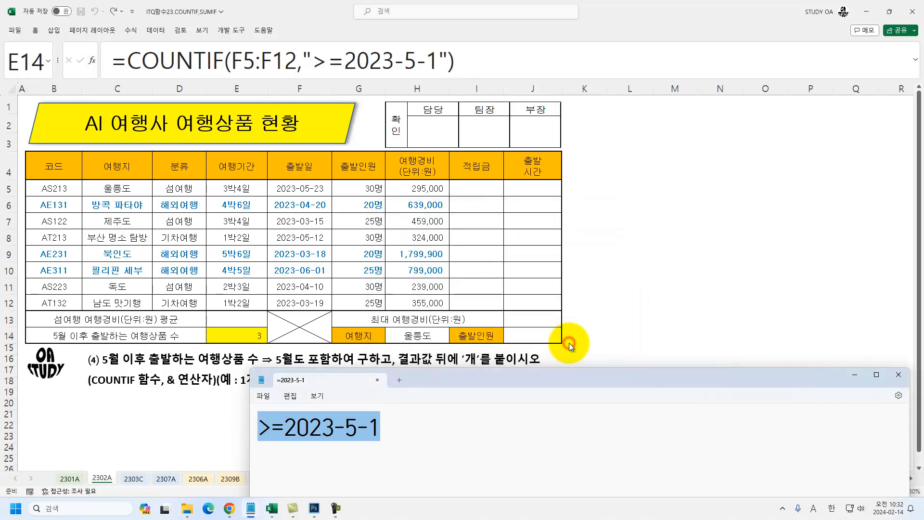
# Step: Append &"개" to the COUNTIF formula in E14 so the count carries the unit
pyautogui.click(240, 334)
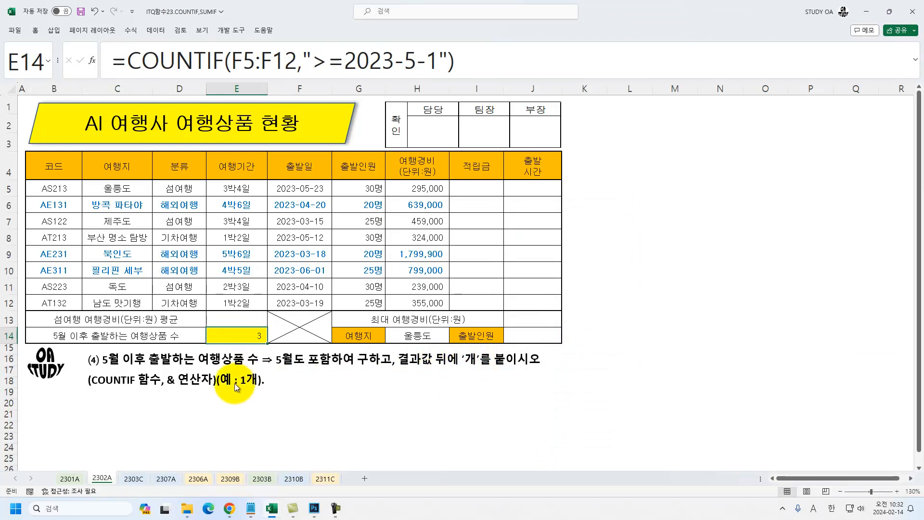
pyautogui.click(486, 63)
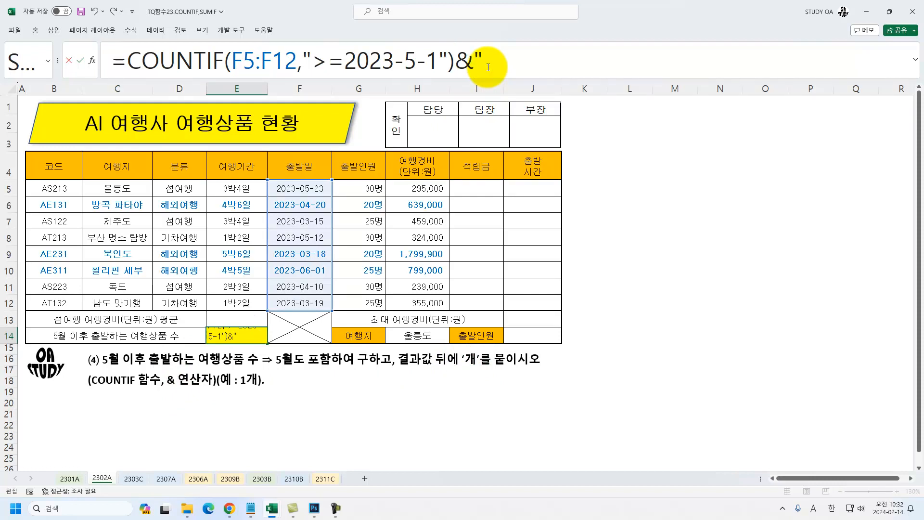
pyautogui.press('Hangul')
pyautogui.write('개')
pyautogui.press('Return')
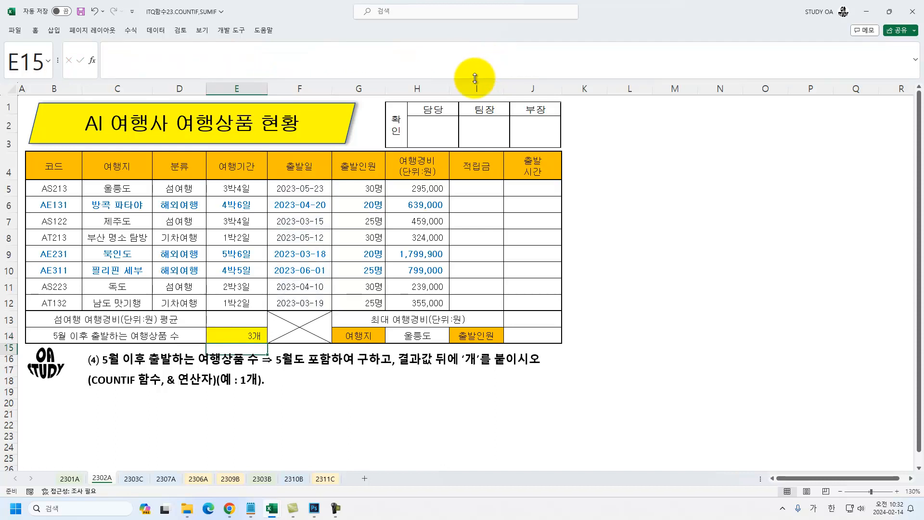
pyautogui.click(239, 273)
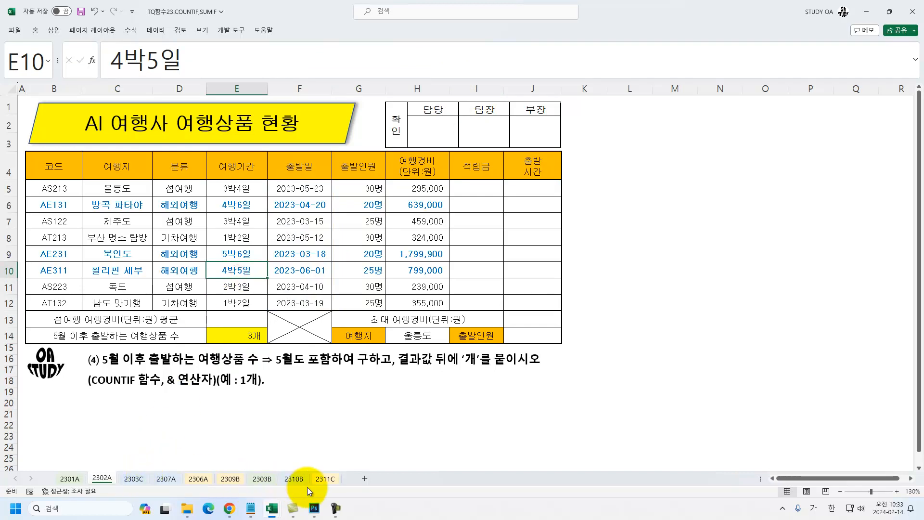
# Step: Open sheet 2303C and examine the 화폐박물관 entries in the 장소 column together with their student numbers
pyautogui.click(134, 480)
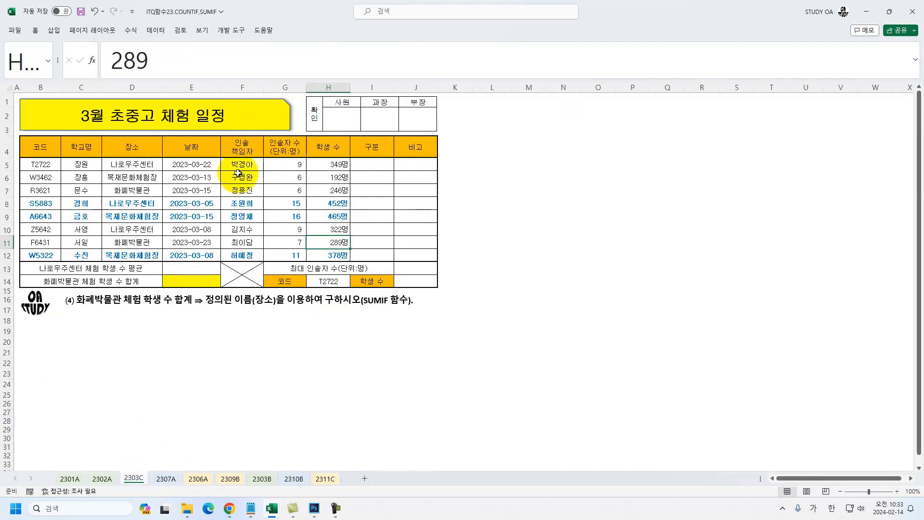
pyautogui.scroll(3, 227, 178)
pyautogui.scroll(1, 273, 214)
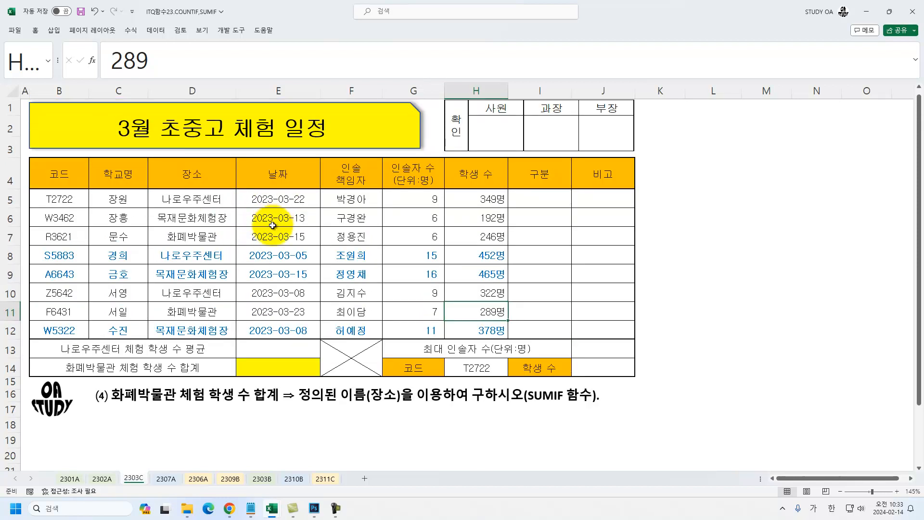
pyautogui.click(183, 237)
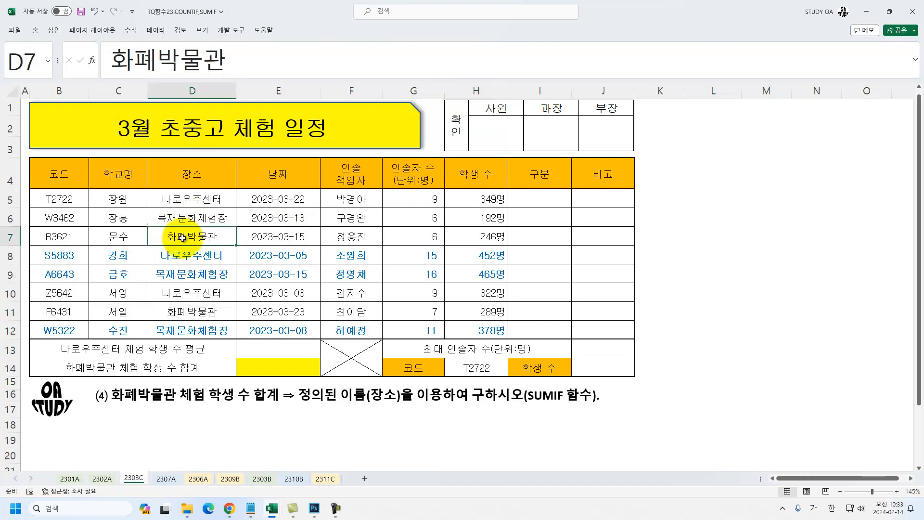
pyautogui.keyDown('ctrl'); pyautogui.click(187, 312); pyautogui.keyUp('ctrl')
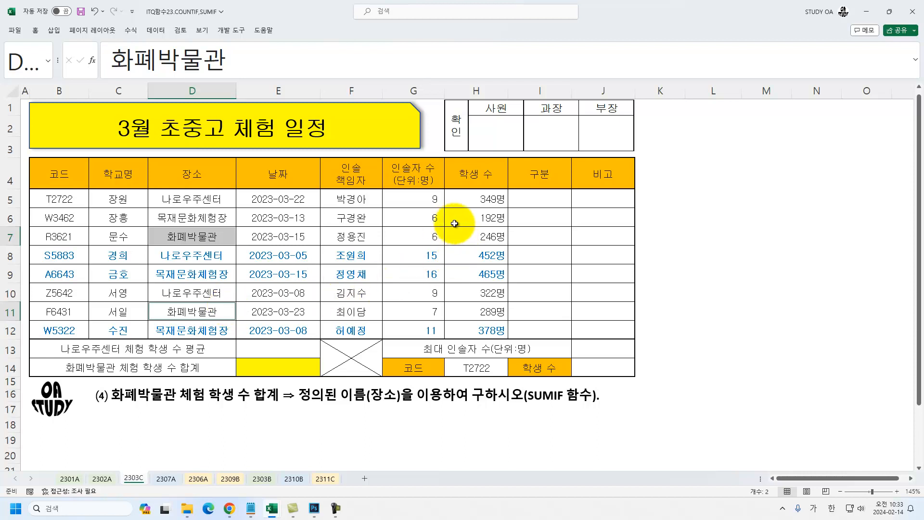
pyautogui.keyDown('ctrl'); pyautogui.click(470, 235); pyautogui.keyUp('ctrl')
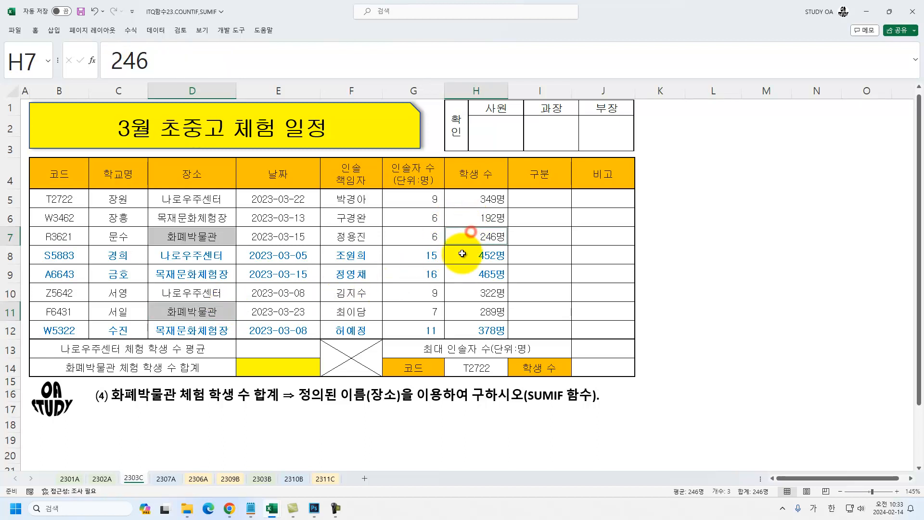
pyautogui.keyDown('ctrl'); pyautogui.click(463, 313); pyautogui.keyUp('ctrl')
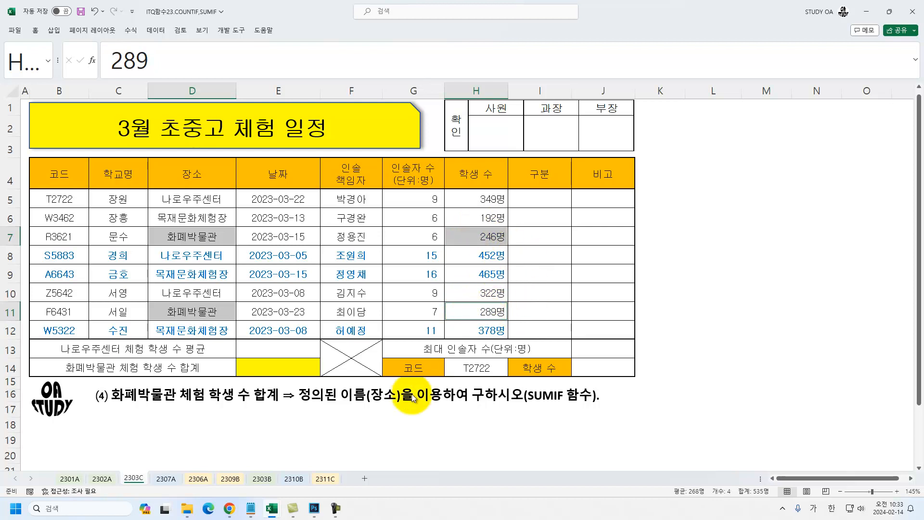
# Step: Start a SUMIF formula in cell E14, open its function arguments, and set the range to D5:D12, the defined name 장소
pyautogui.click(267, 365)
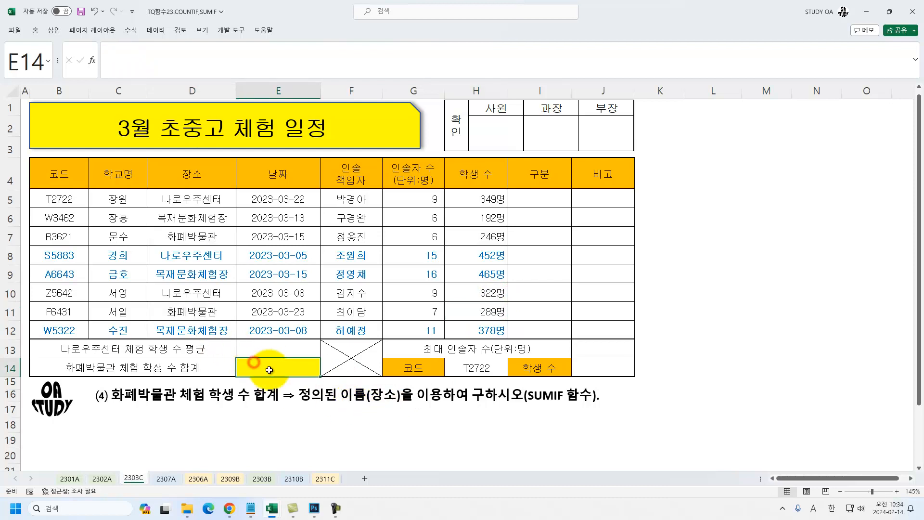
pyautogui.write('=녀')
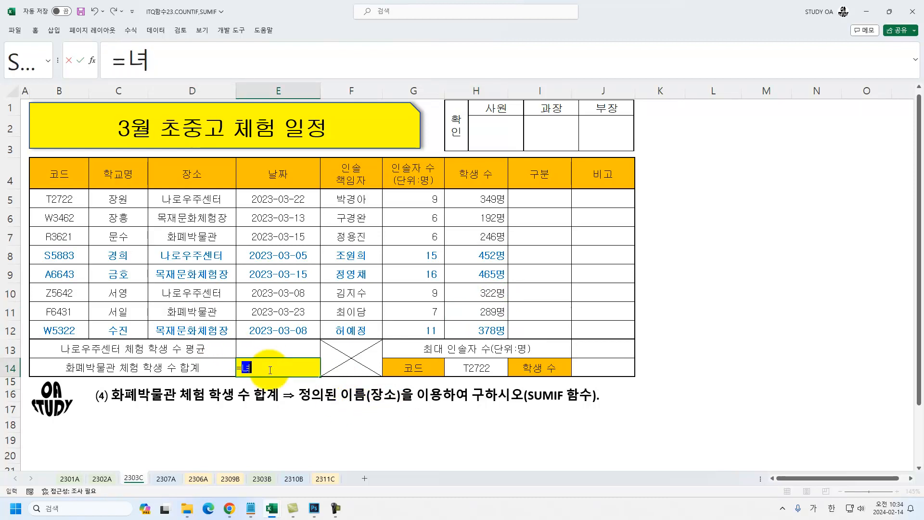
pyautogui.press('Hangul')
pyautogui.write('SUMIF(')
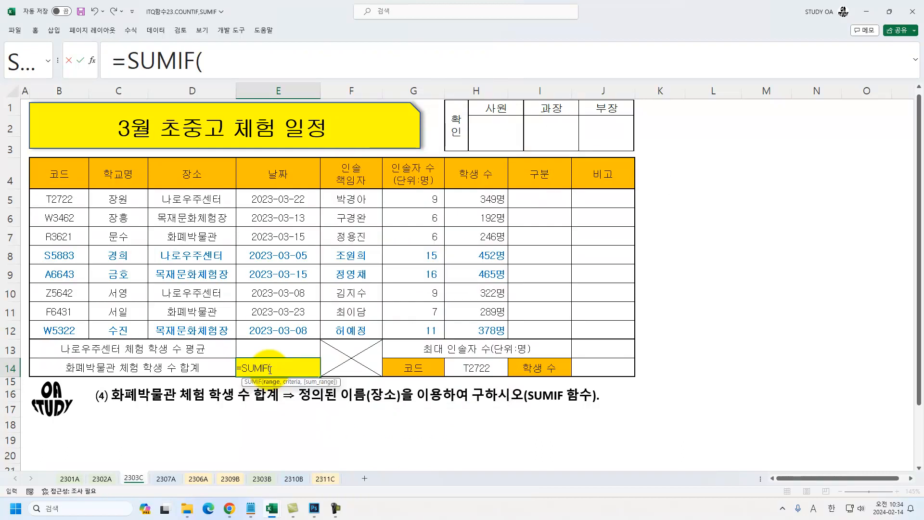
pyautogui.hotkey('ctrl', 'a')
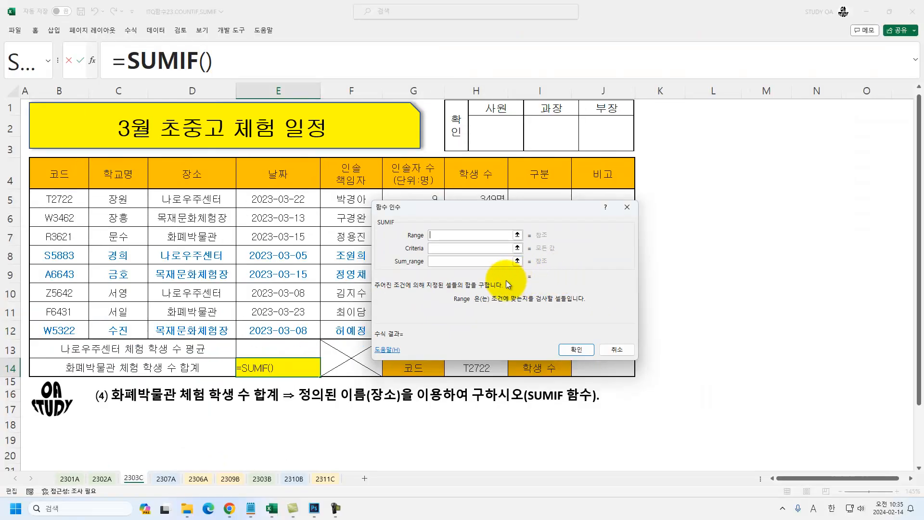
pyautogui.click(437, 234)
pyautogui.moveTo(191, 199); pyautogui.dragTo(195, 327)
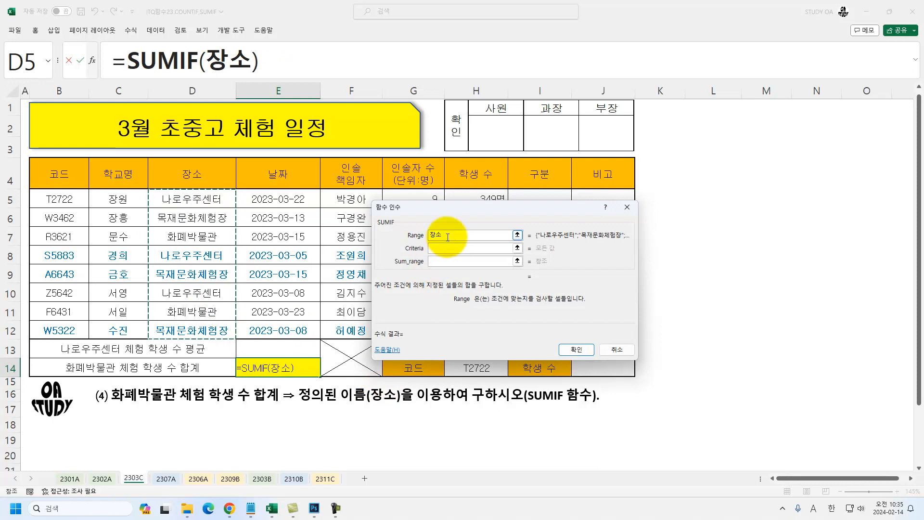
# Step: Set the SUMIF criteria to 화폐박물관 and the sum range to H5:H12, and confirm the function
pyautogui.press('Tab')
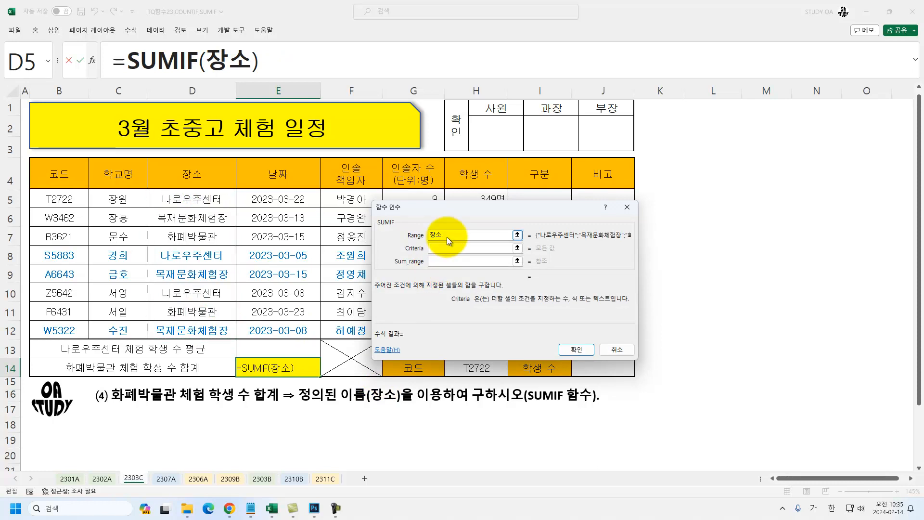
pyautogui.write('화폐박물')
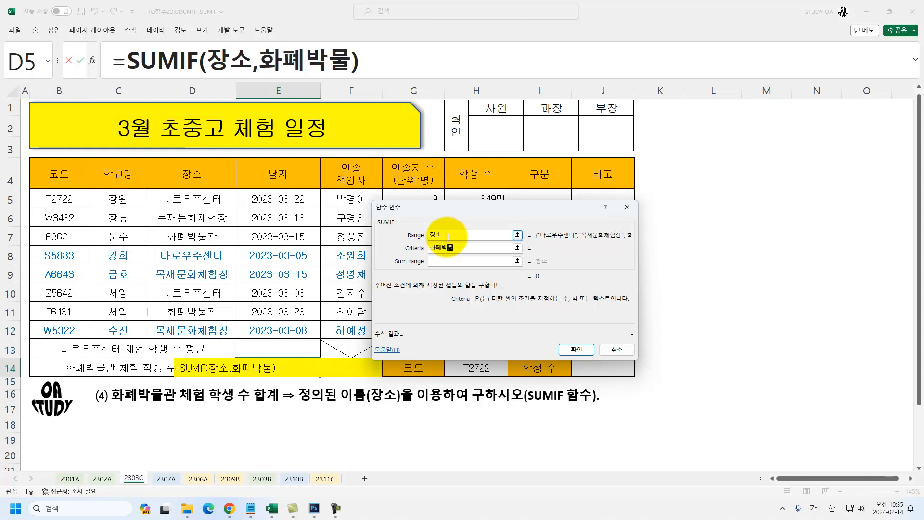
pyautogui.write('관')
pyautogui.press('Tab')
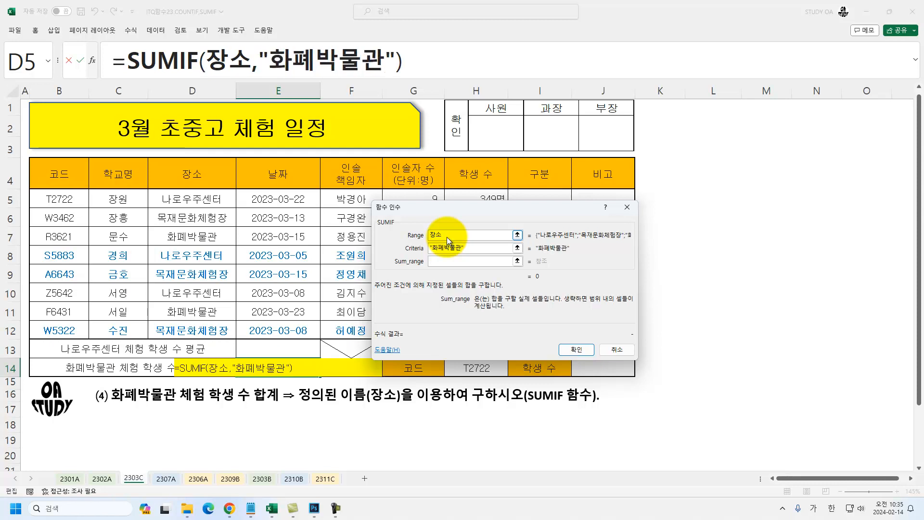
pyautogui.moveTo(450, 207); pyautogui.dragTo(614, 203)
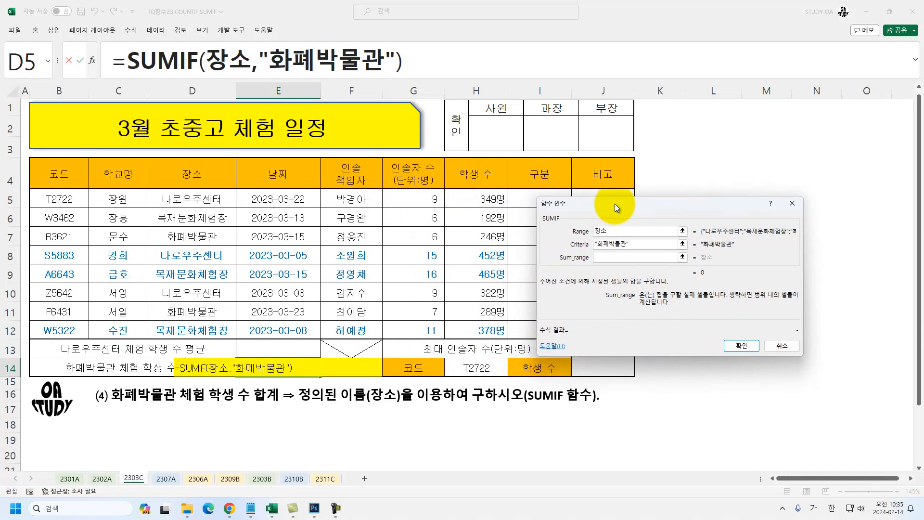
pyautogui.moveTo(488, 200); pyautogui.dragTo(488, 326)
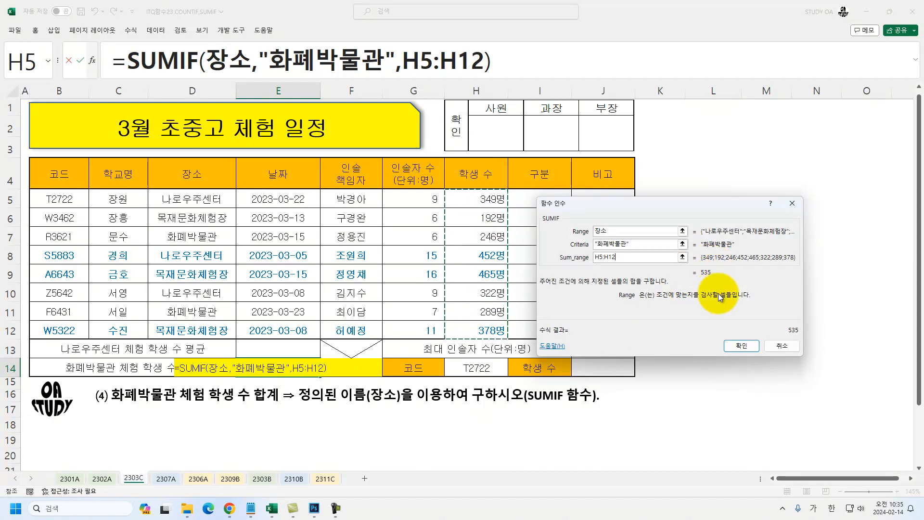
pyautogui.click(742, 346)
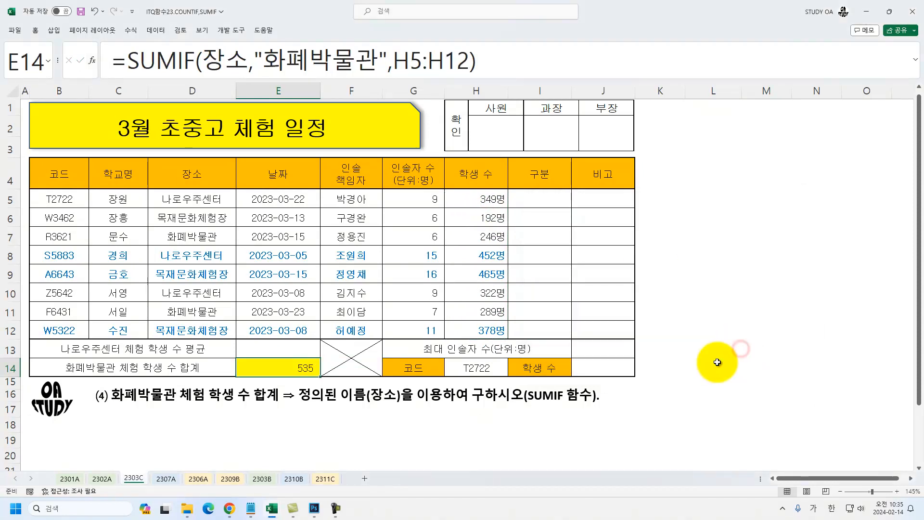
# Step: Open sheet 2307A and examine the 차종 and 전월예약건수 columns needed for the 승용차 reservation total
pyautogui.click(169, 480)
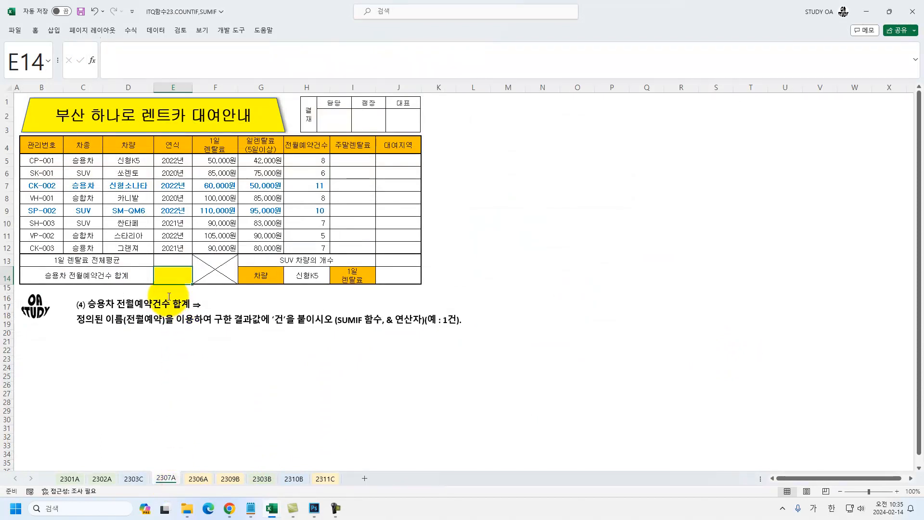
pyautogui.scroll(2, 153, 284)
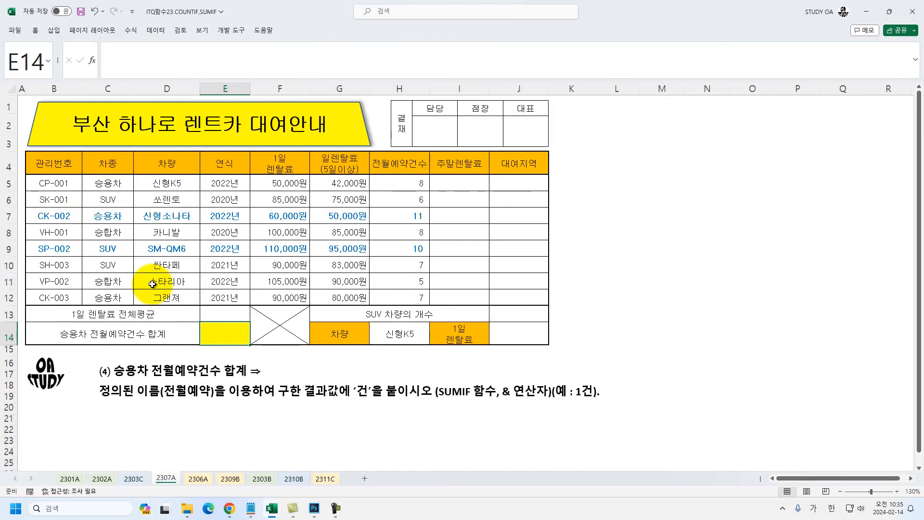
pyautogui.scroll(1, 152, 284)
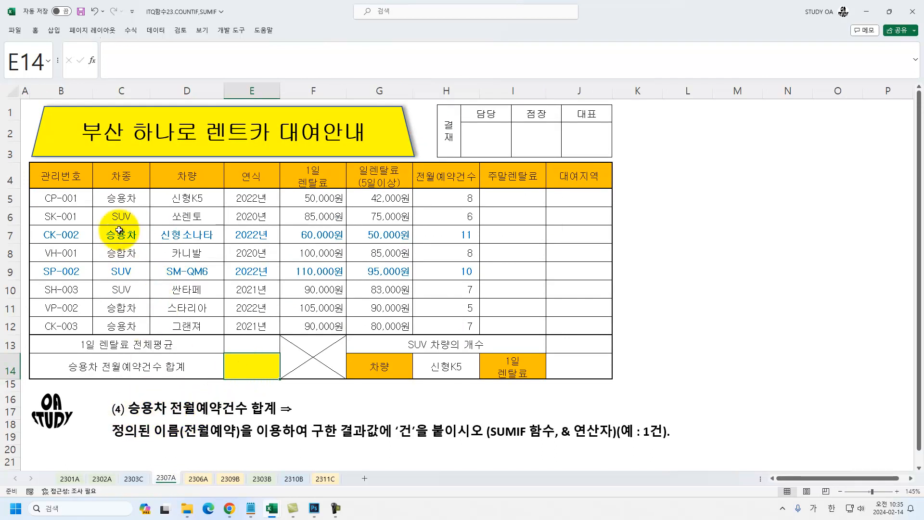
pyautogui.moveTo(121, 198); pyautogui.dragTo(130, 324)
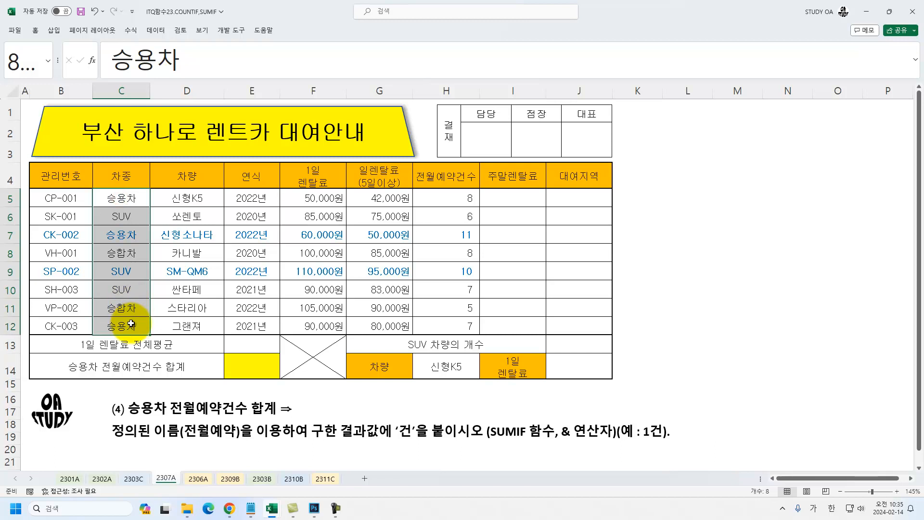
pyautogui.moveTo(448, 200); pyautogui.dragTo(455, 321)
# Step: Start a SUMIF formula in cell E14, open its function arguments, and set the range to the 차종 cells C5:C12
pyautogui.click(248, 373)
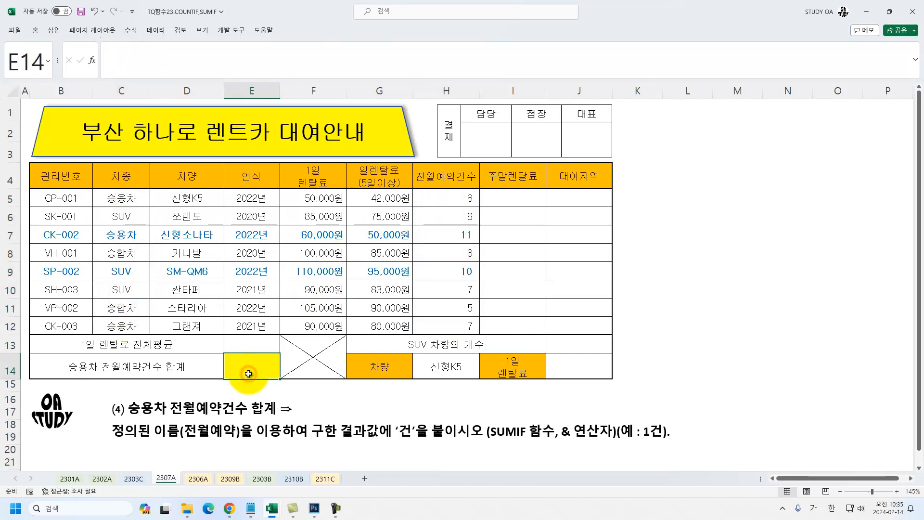
pyautogui.write('=')
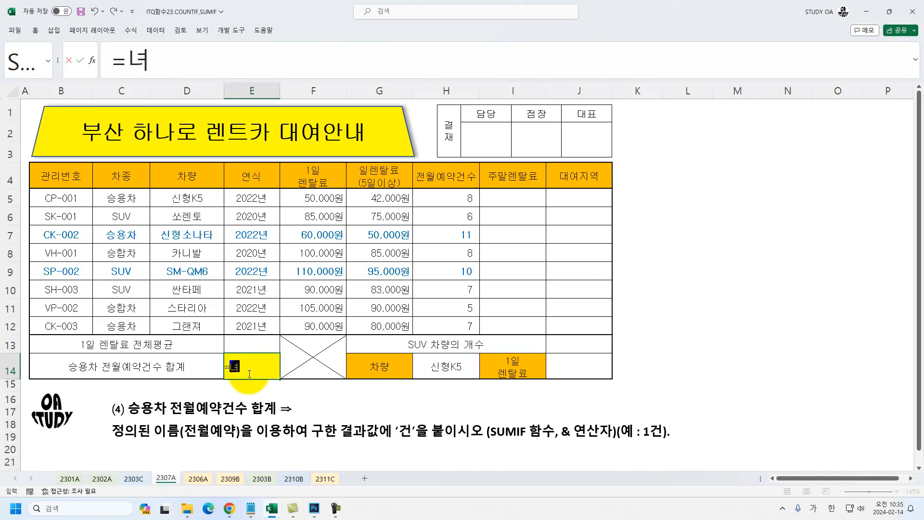
pyautogui.write('SUMIF(')
pyautogui.hotkey('ctrl', 'a')
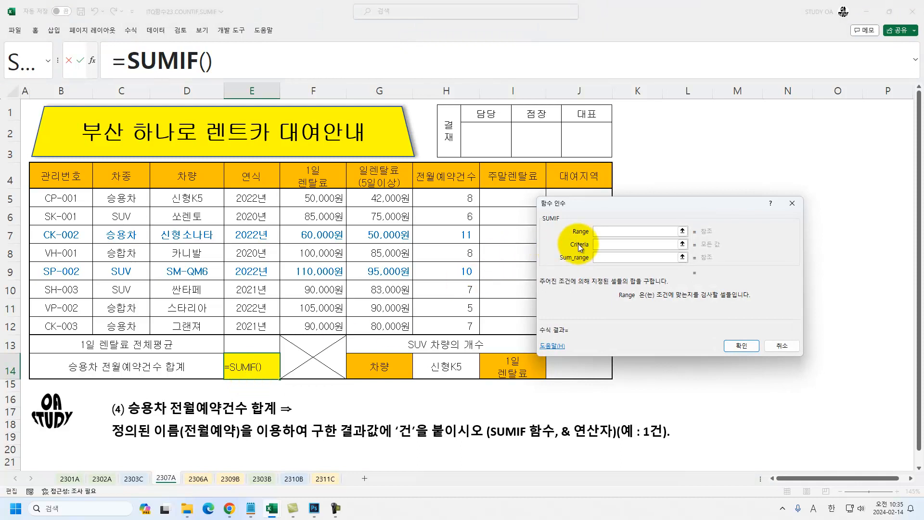
pyautogui.moveTo(118, 201); pyautogui.dragTo(126, 325)
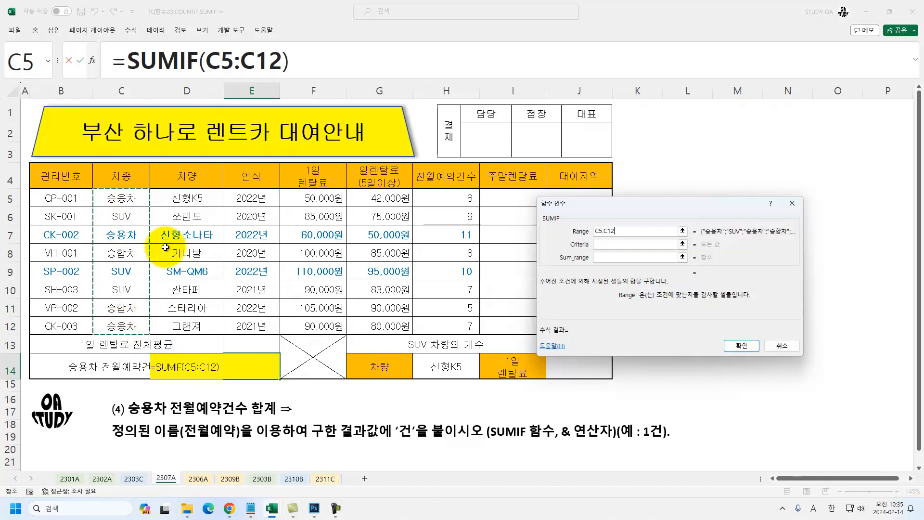
# Step: Set the SUMIF criteria to 승용차 and the sum range to H5:H12, the defined name 전월예약, and confirm the function
pyautogui.press('Tab')
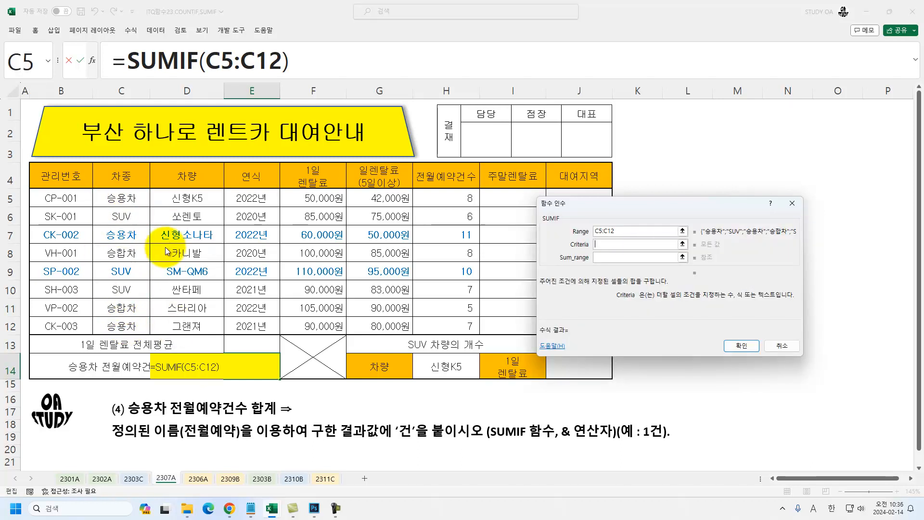
pyautogui.write('승용차')
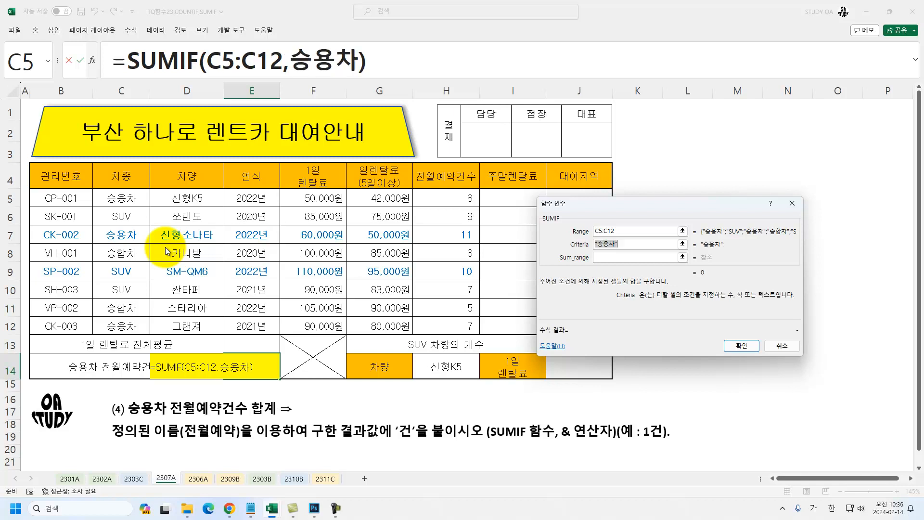
pyautogui.press('Tab')
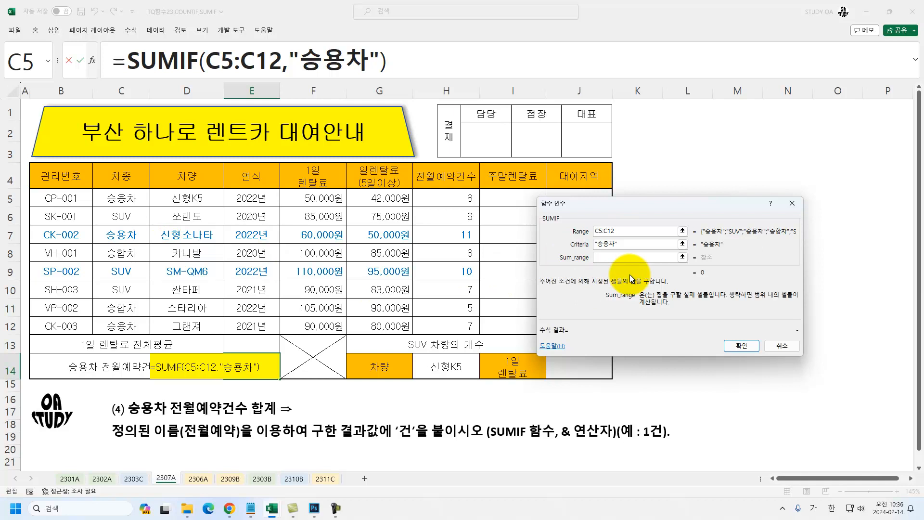
pyautogui.moveTo(450, 198); pyautogui.dragTo(453, 323)
pyautogui.click(747, 345)
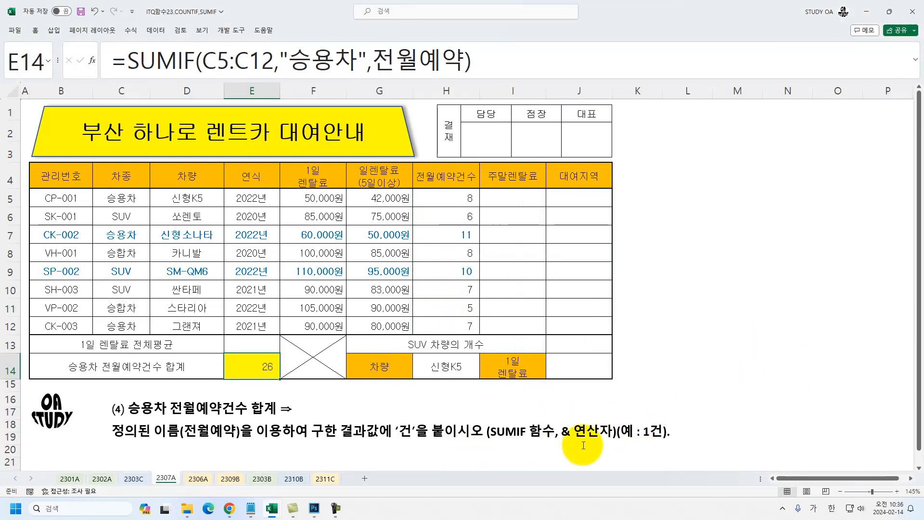
# Step: Append &"건" to the SUMIF formula in E14 so the total carries the unit
pyautogui.click(503, 68)
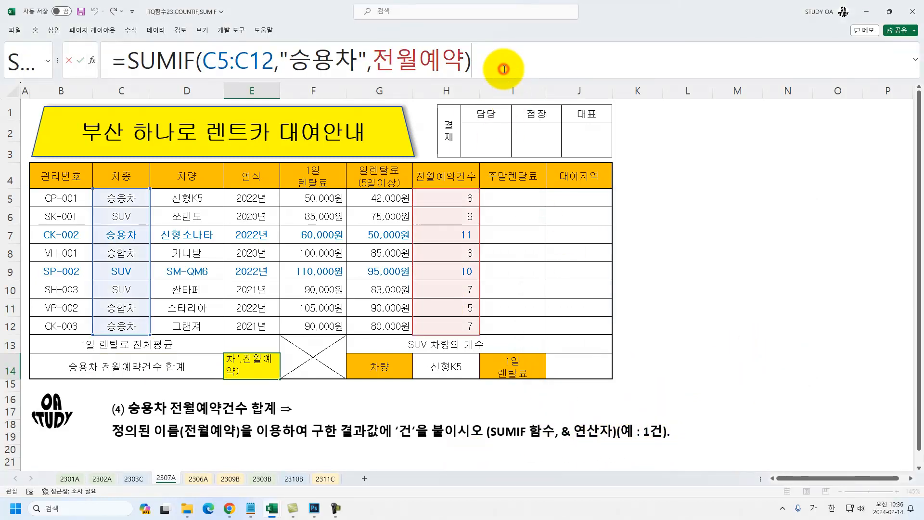
pyautogui.write('&"')
pyautogui.press('Hangul')
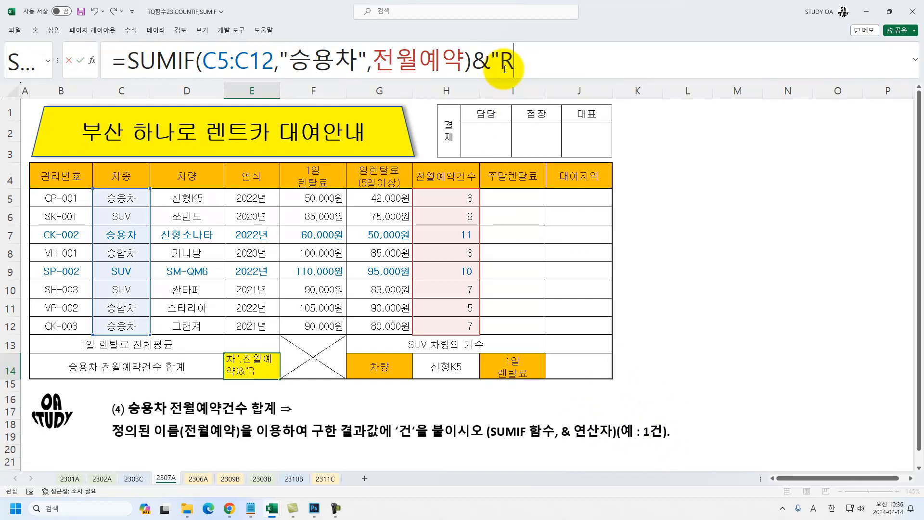
pyautogui.write('건"')
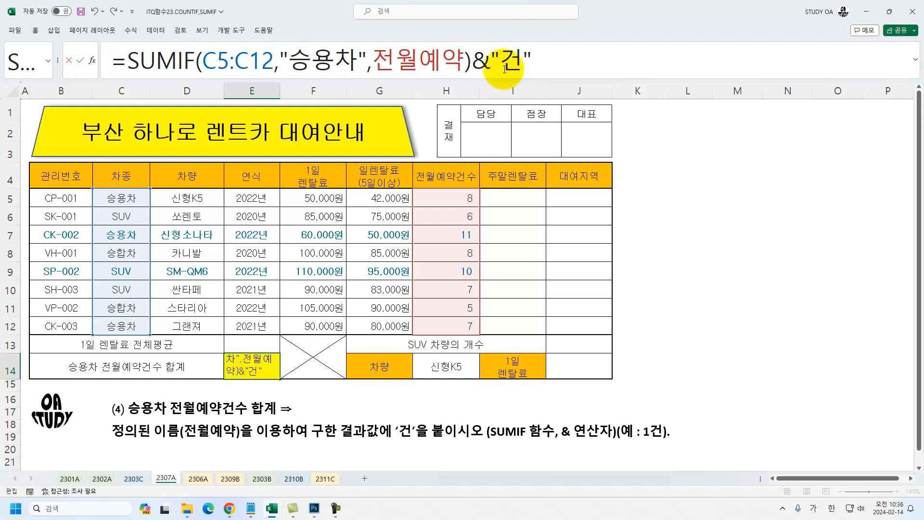
pyautogui.press('Return')
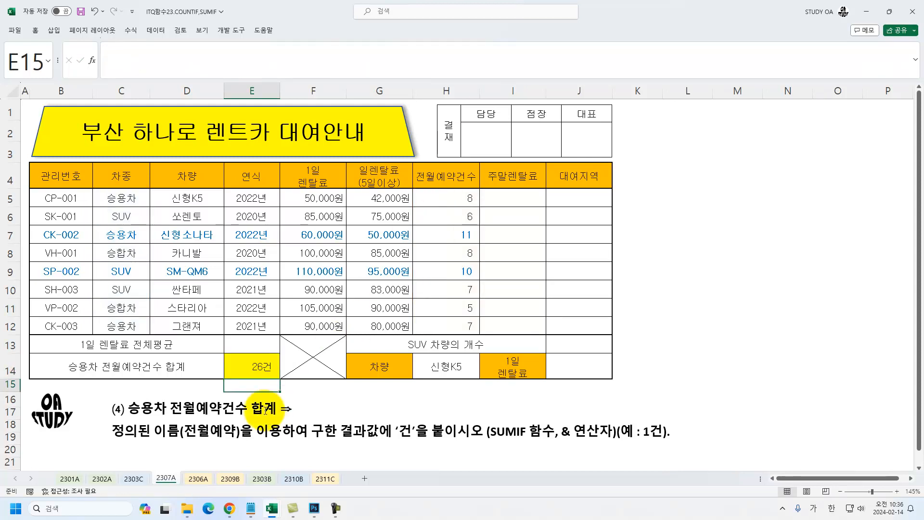
# Step: Open sheet 2306A and examine the 시계 average task together with the 분류 and 판매수량 columns
pyautogui.click(198, 481)
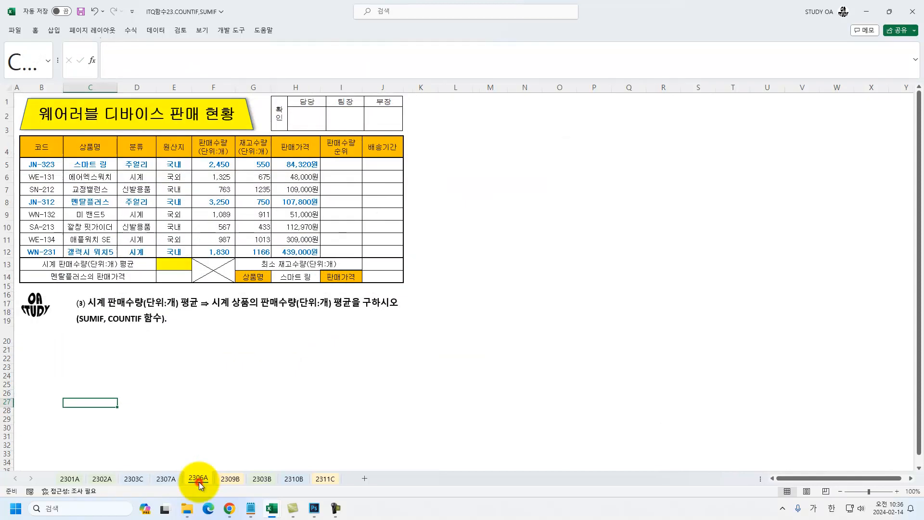
pyautogui.click(105, 215)
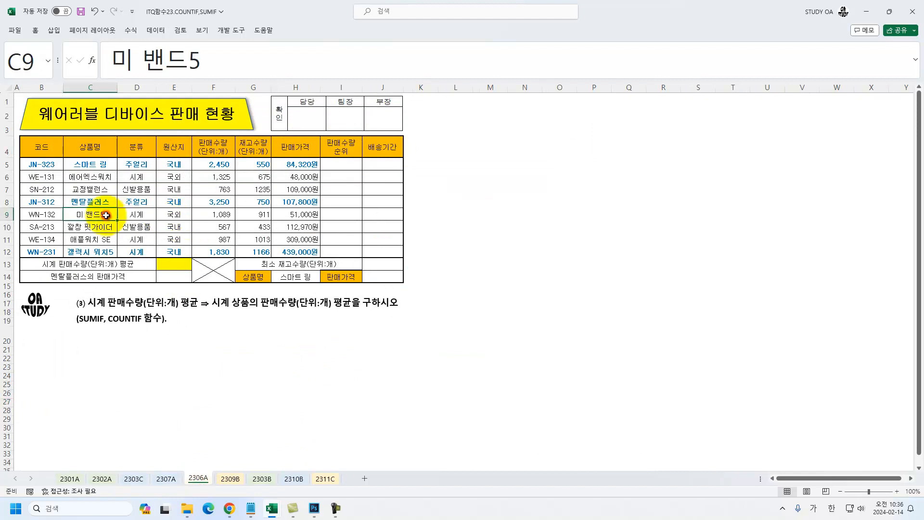
pyautogui.scroll(3, 105, 216)
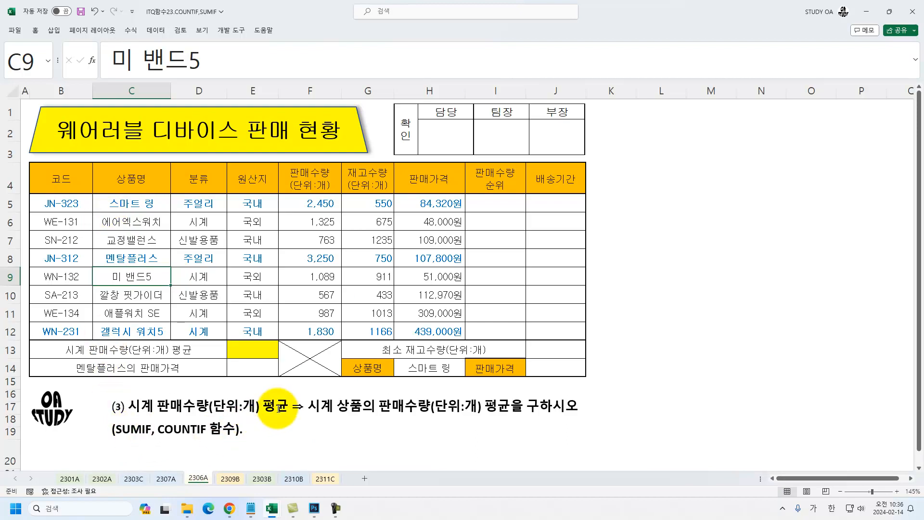
pyautogui.click(246, 354)
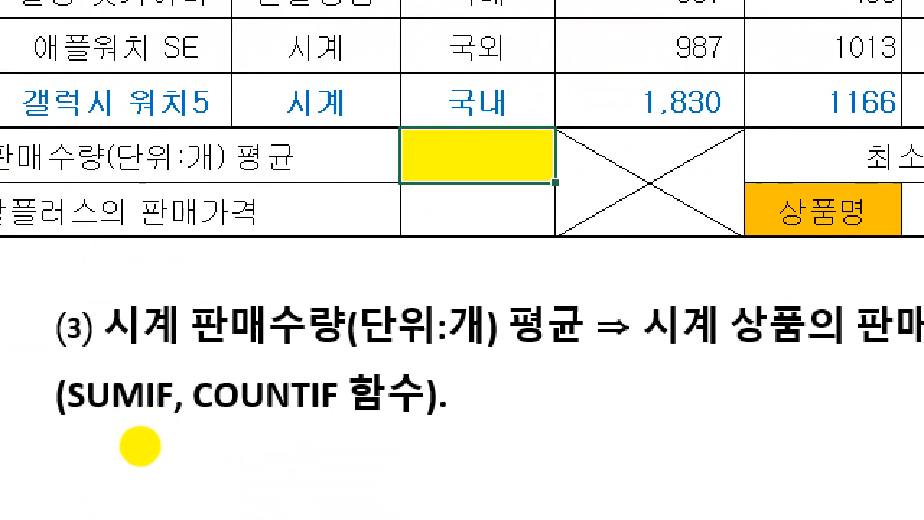
pyautogui.moveTo(214, 352)
pyautogui.mouseDown()
pyautogui.moveTo(151, 425)
pyautogui.moveTo(153, 433)
pyautogui.mouseUp()
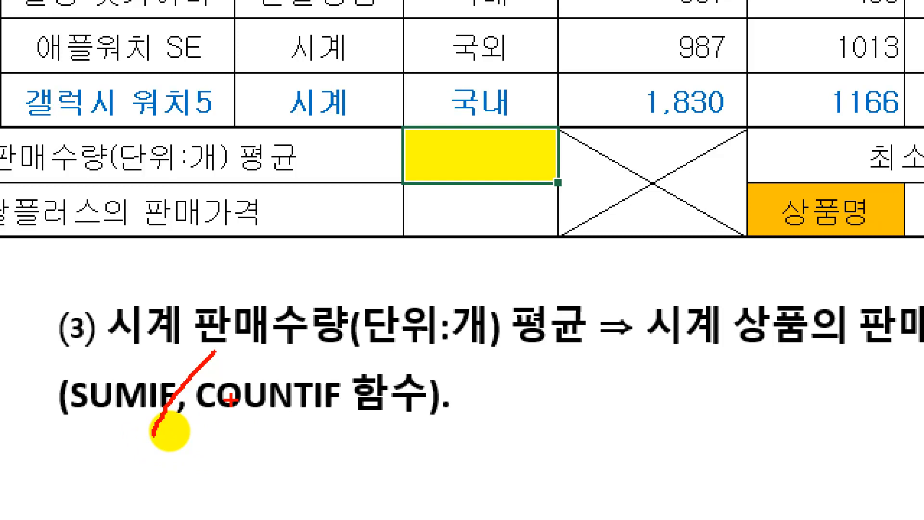
pyautogui.press('Escape')
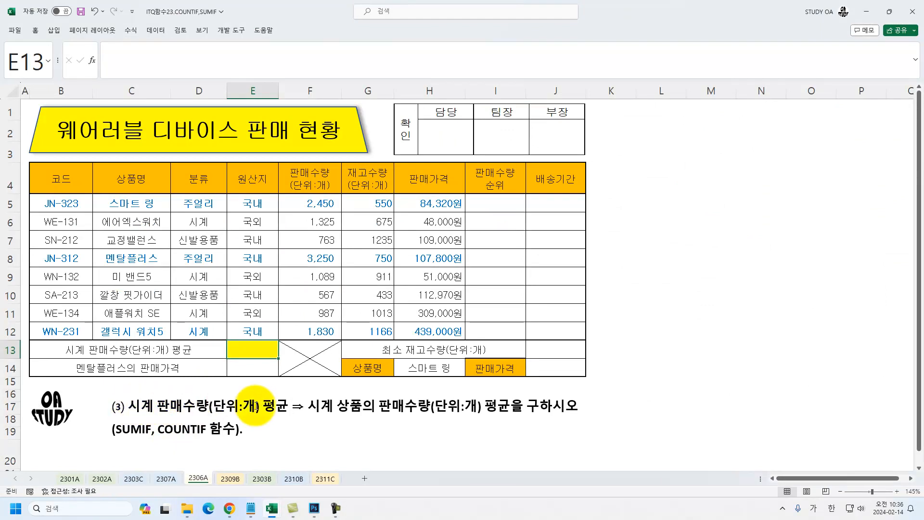
pyautogui.click(144, 350)
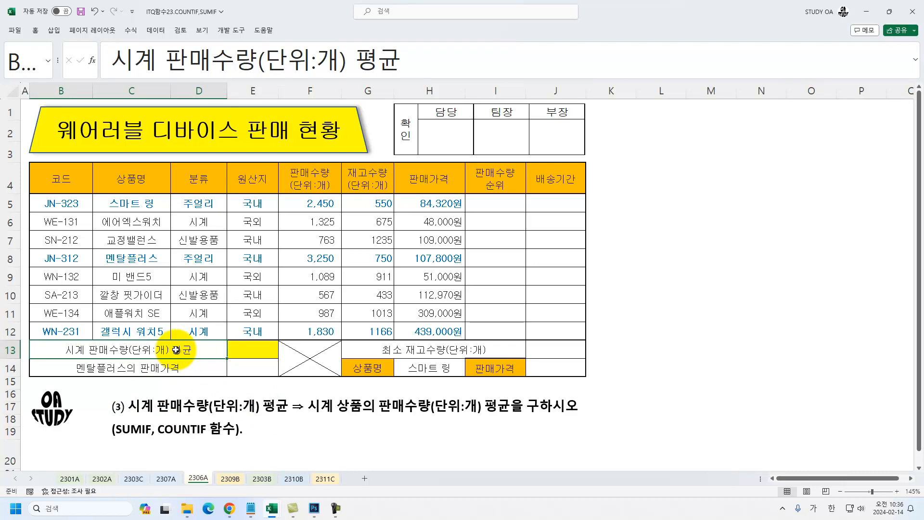
pyautogui.click(258, 350)
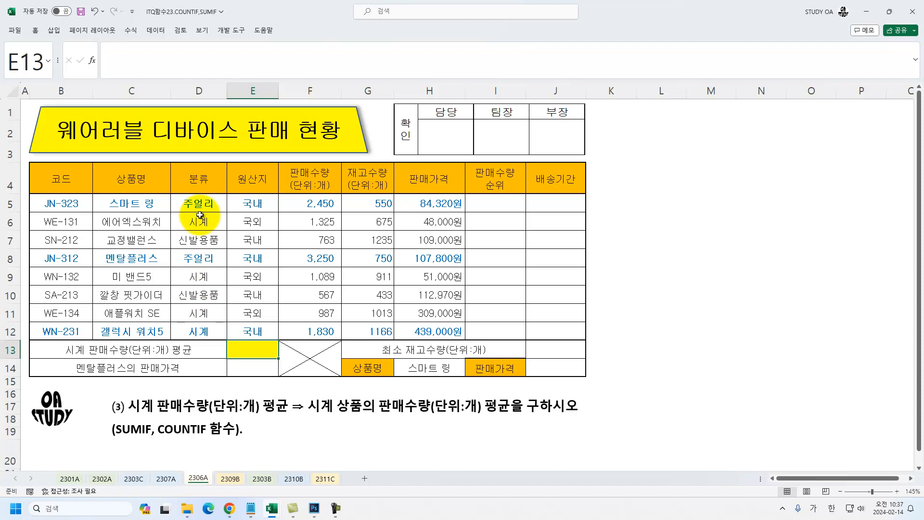
pyautogui.moveTo(199, 206); pyautogui.dragTo(198, 331)
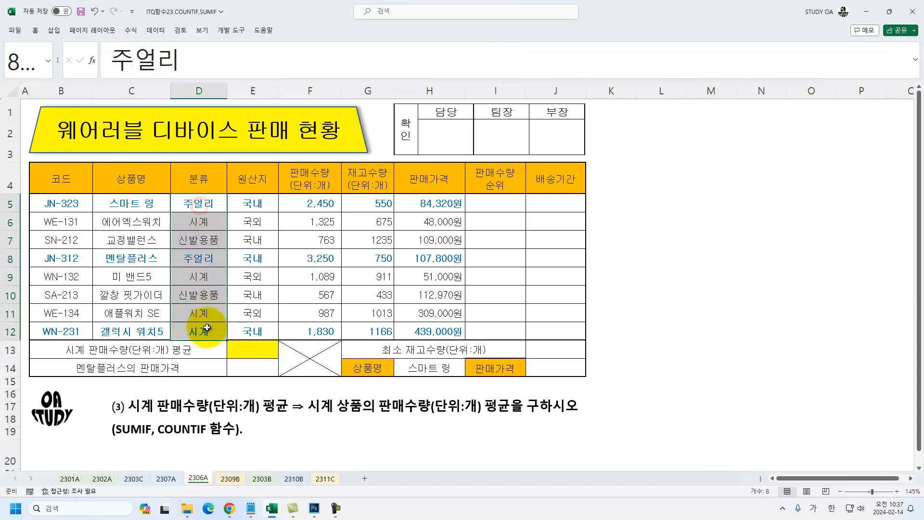
pyautogui.click(197, 232)
pyautogui.moveTo(310, 203); pyautogui.dragTo(312, 332)
# Step: Start a SUMIF formula in cell E13, open its function arguments, and set the range to the 분류 cells D5:D12
pyautogui.click(255, 348)
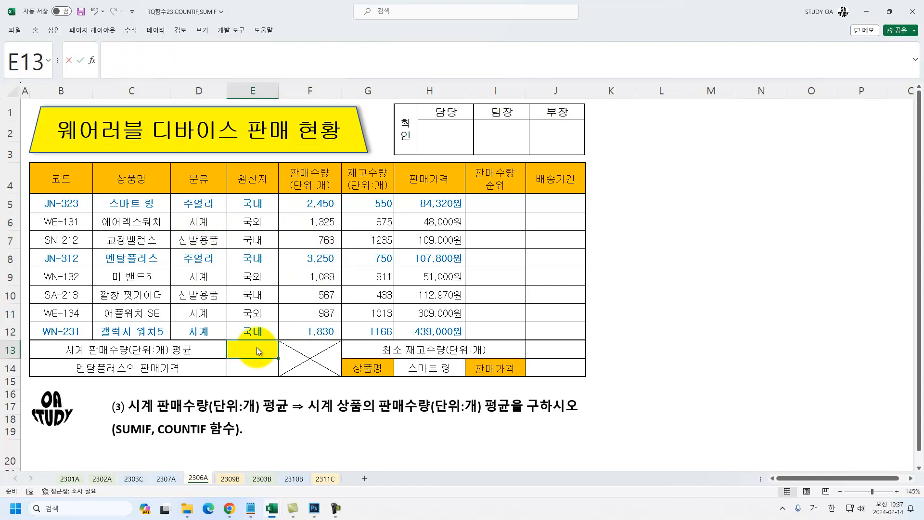
pyautogui.write('=')
pyautogui.write('ㄴ')
pyautogui.press('BackSpace')
pyautogui.press('Hangul')
pyautogui.write('SUMIF(')
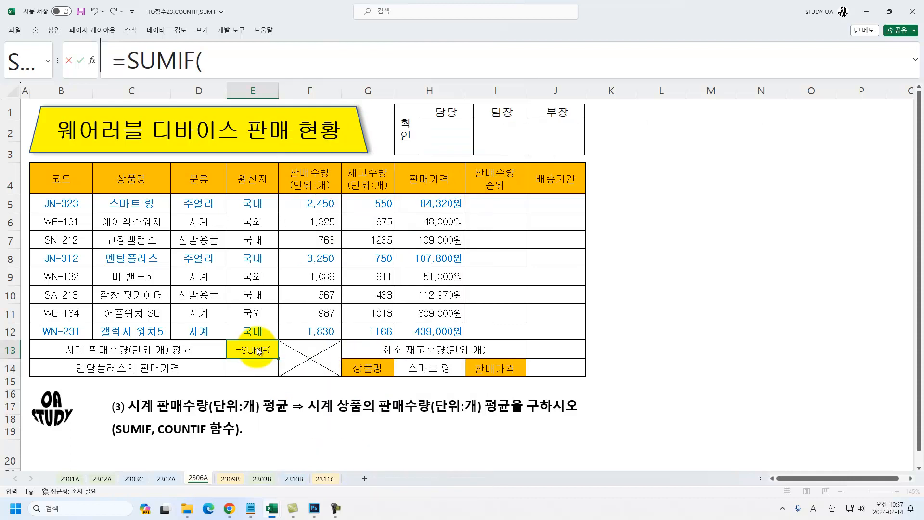
pyautogui.hotkey('ctrl', 'a')
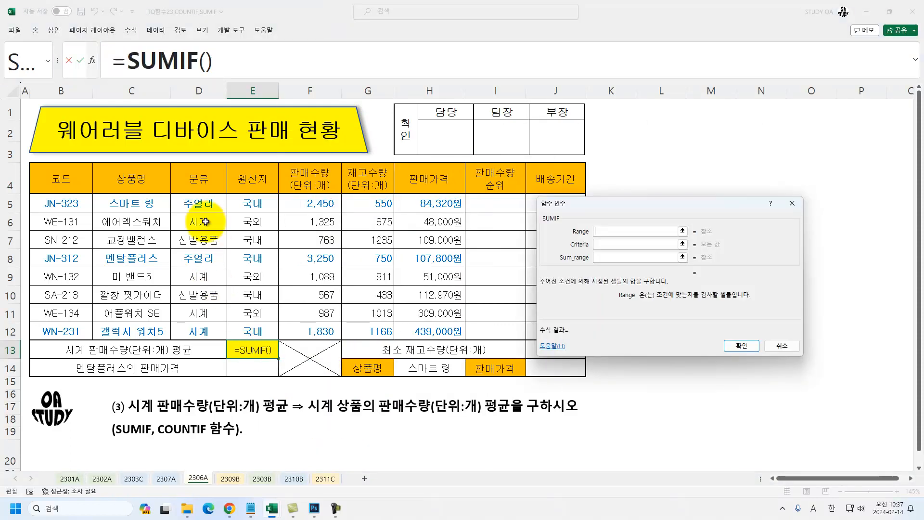
pyautogui.moveTo(202, 205); pyautogui.dragTo(207, 330)
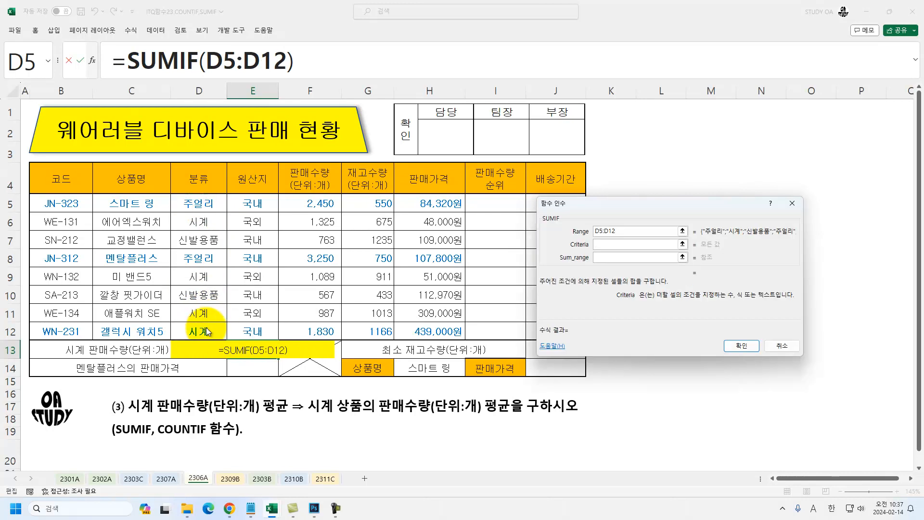
# Step: Set the SUMIF criteria to 시계 and the sum range to F5:F12, and confirm the function
pyautogui.write('시계')
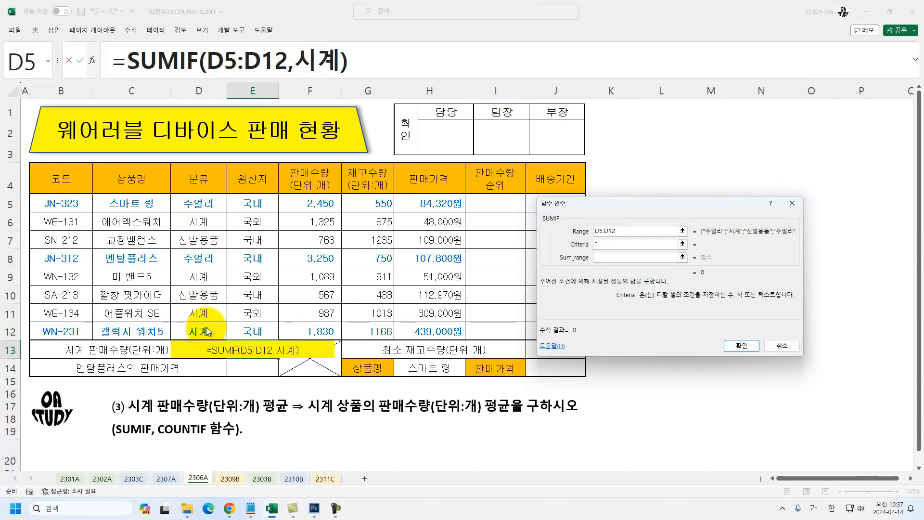
pyautogui.press('Tab')
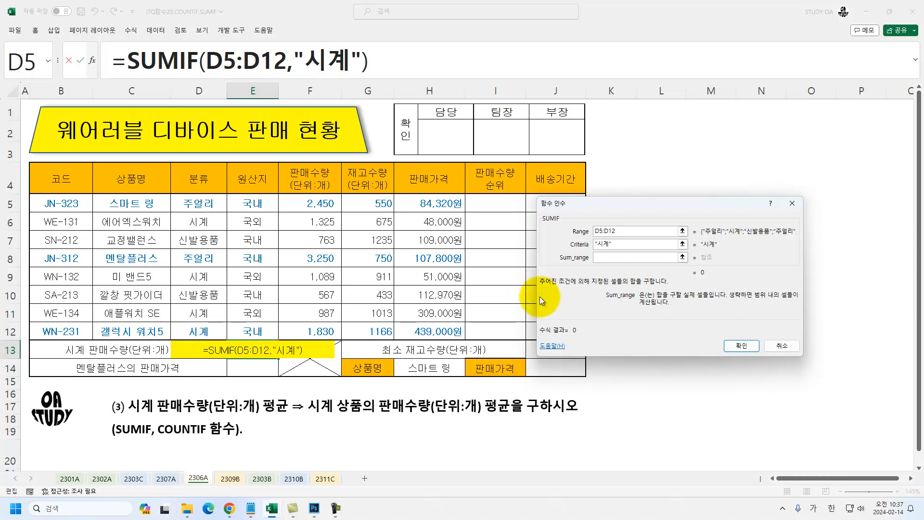
pyautogui.moveTo(320, 204); pyautogui.dragTo(318, 329)
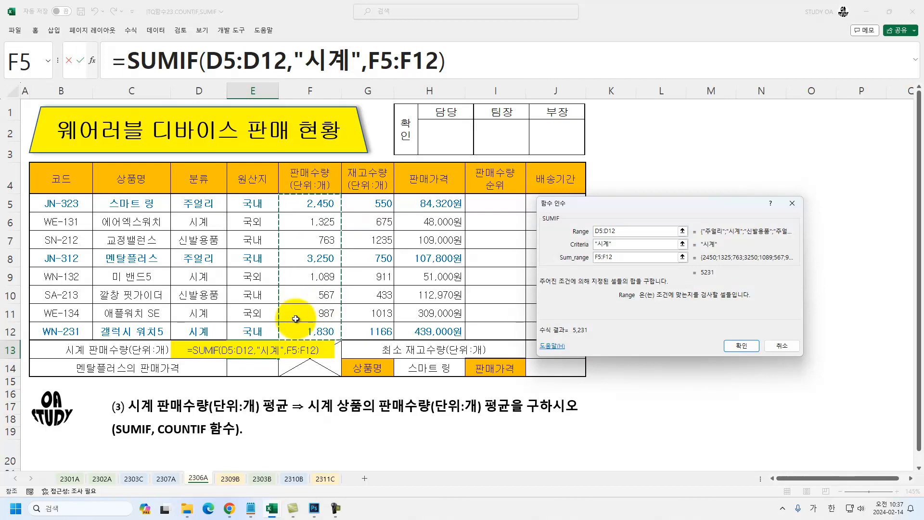
pyautogui.click(741, 345)
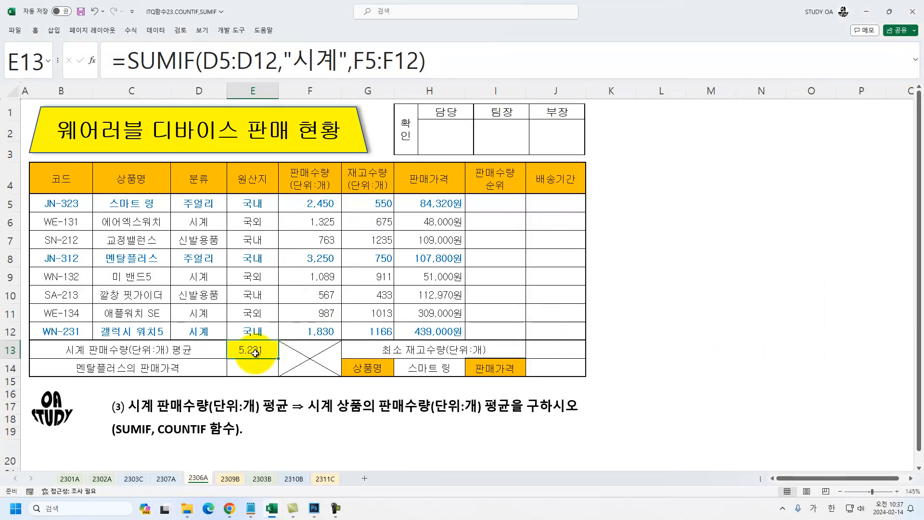
# Step: Extend the SUMIF formula in E13 with a division by COUNTIF and open the COUNTIF function arguments
pyautogui.click(460, 61)
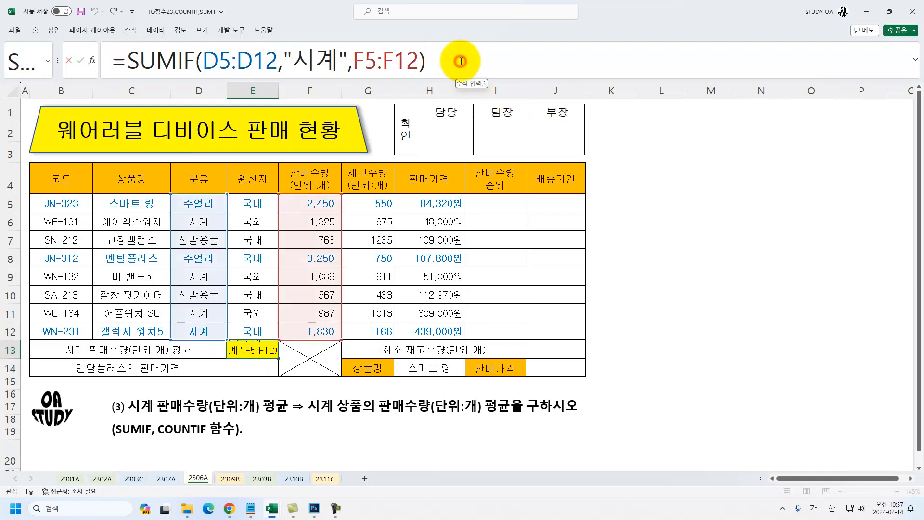
pyautogui.write('/')
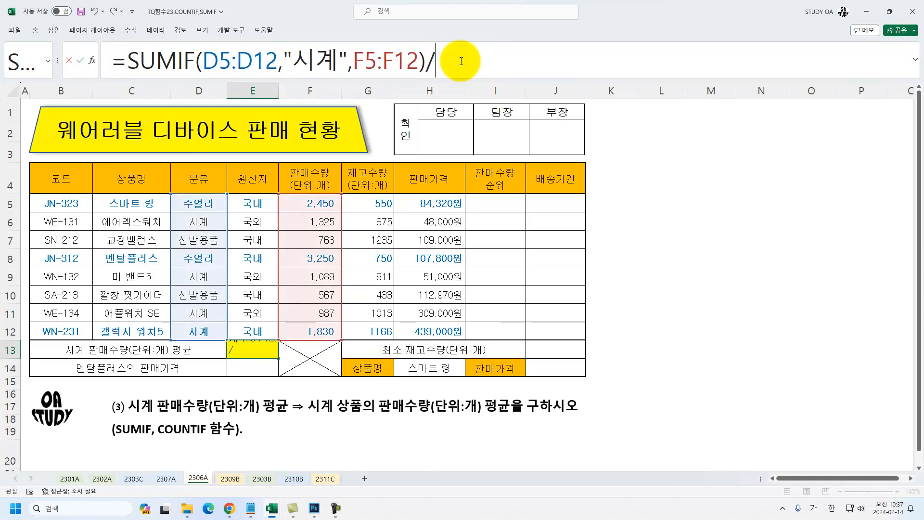
pyautogui.write('채')
pyautogui.press('BackSpace')
pyautogui.press('BackSpace')
pyautogui.press('Hangul')
pyautogui.write('COUNTIF(')
pyautogui.hotkey('ctrl', 'a')
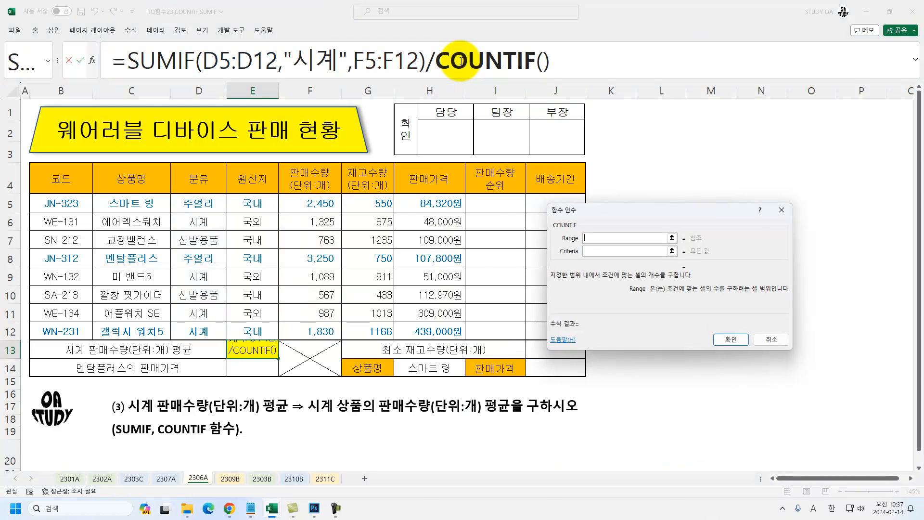
# Step: Set the COUNTIF range to the 분류 cells D5:D12 and the criteria to 시계, and confirm the function
pyautogui.moveTo(199, 205); pyautogui.dragTo(206, 330)
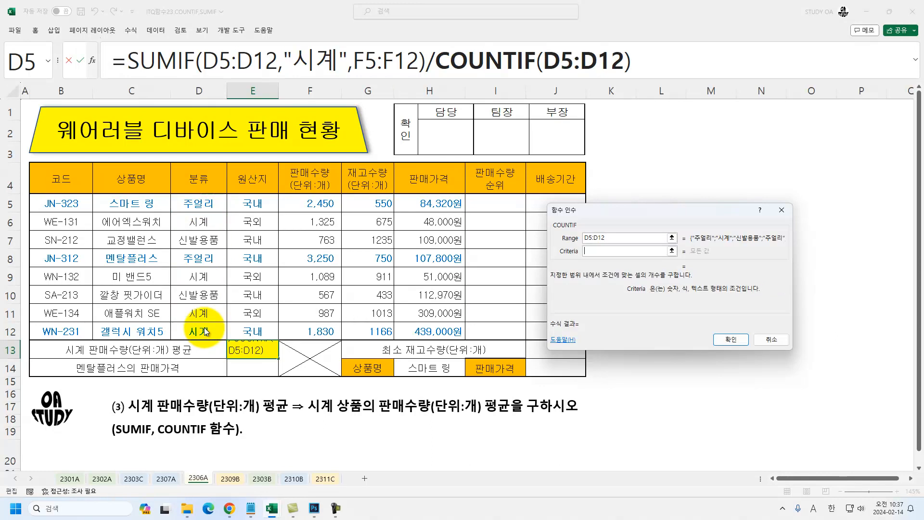
pyautogui.press('Hangul')
pyautogui.write('시계')
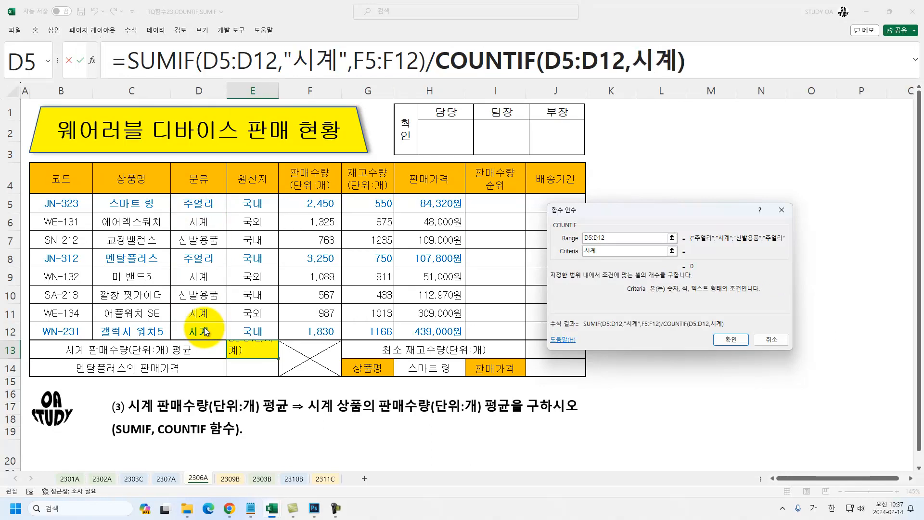
pyautogui.press('Return')
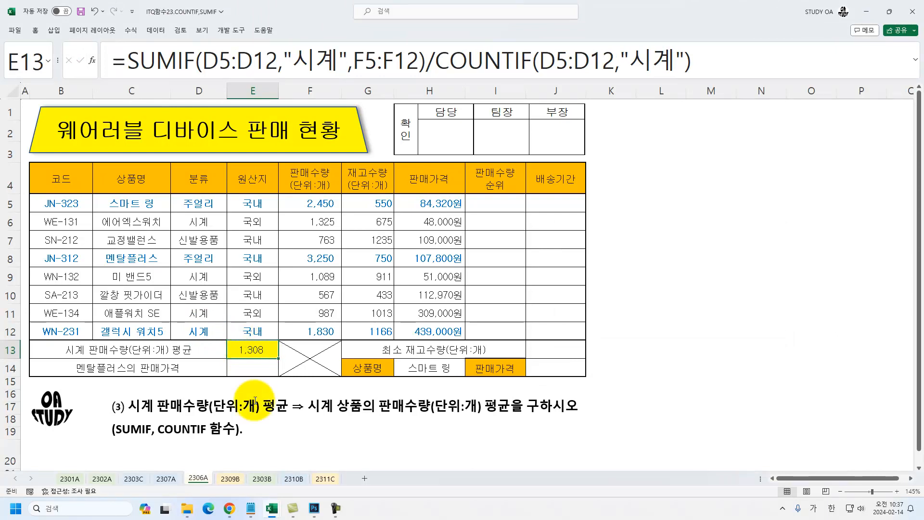
# Step: On sheet 2309B, start a SUMIF formula in cell E14 and open its function arguments
pyautogui.click(235, 480)
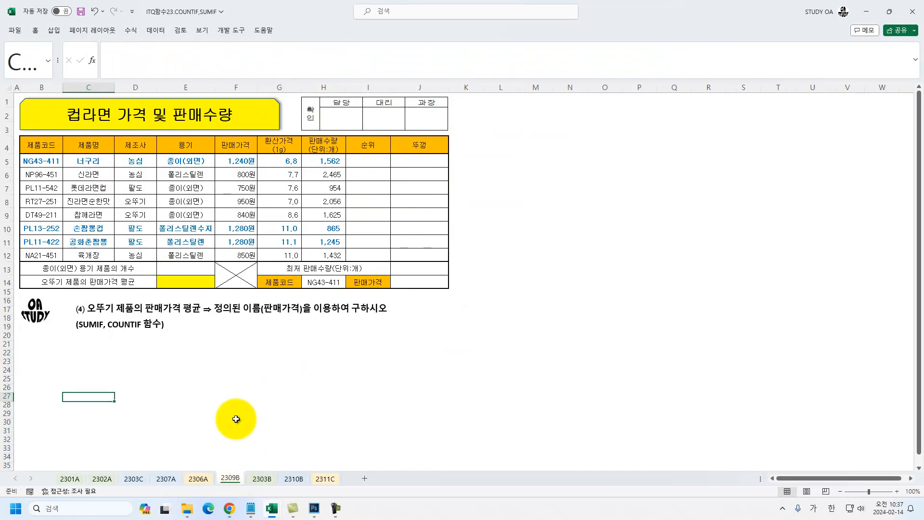
pyautogui.click(177, 281)
pyautogui.keyDown('ctrl'); pyautogui.scroll(1, 139, 266); pyautogui.keyUp('ctrl')
pyautogui.keyDown('ctrl'); pyautogui.scroll(2, 139, 266); pyautogui.keyUp('ctrl')
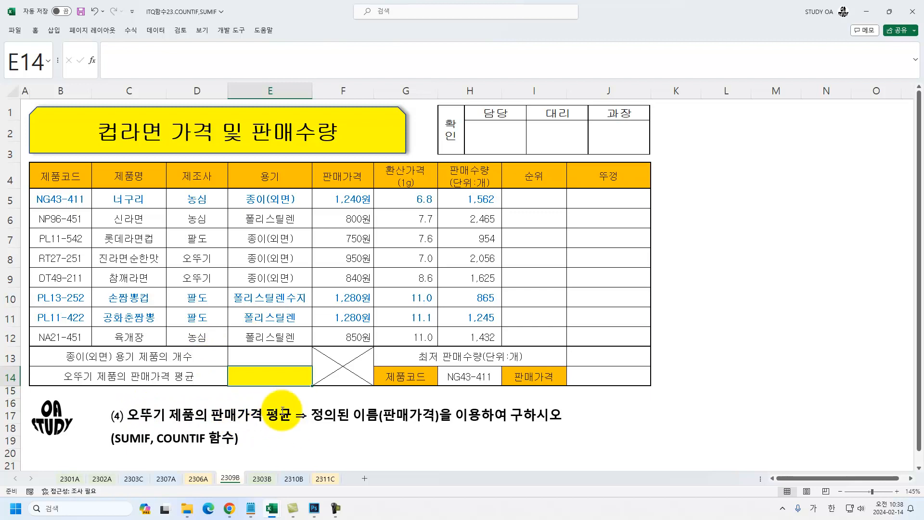
pyautogui.click(260, 380)
pyautogui.write('=')
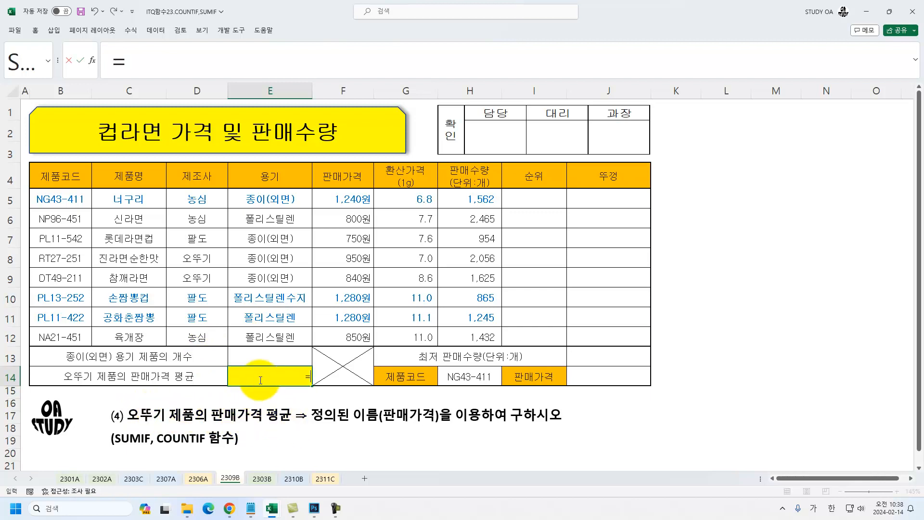
pyautogui.write('ㄴ')
pyautogui.write('SUMIF(')
pyautogui.hotkey('ctrl', 'a')
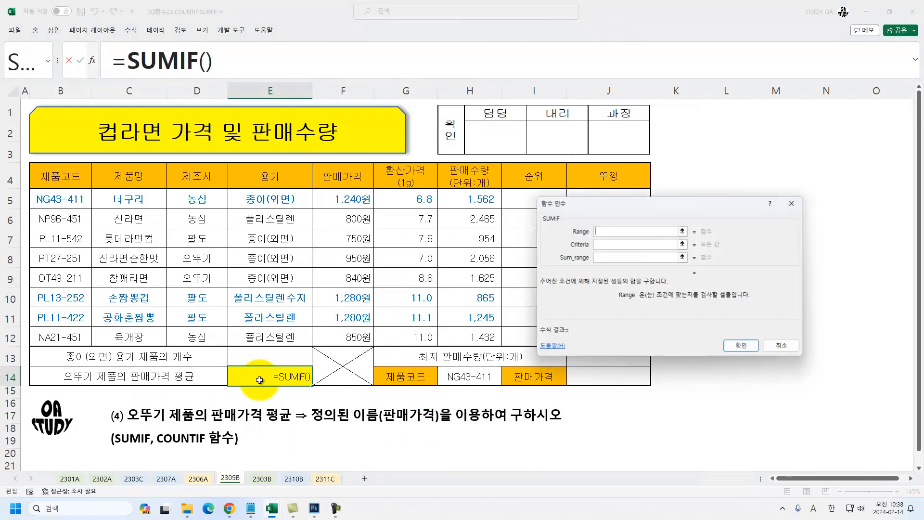
# Step: Set the SUMIF range to D5:D12, the criteria to 오뚜기 and the sum range to the defined name 판매가격, and confirm
pyautogui.moveTo(186, 197); pyautogui.dragTo(197, 334)
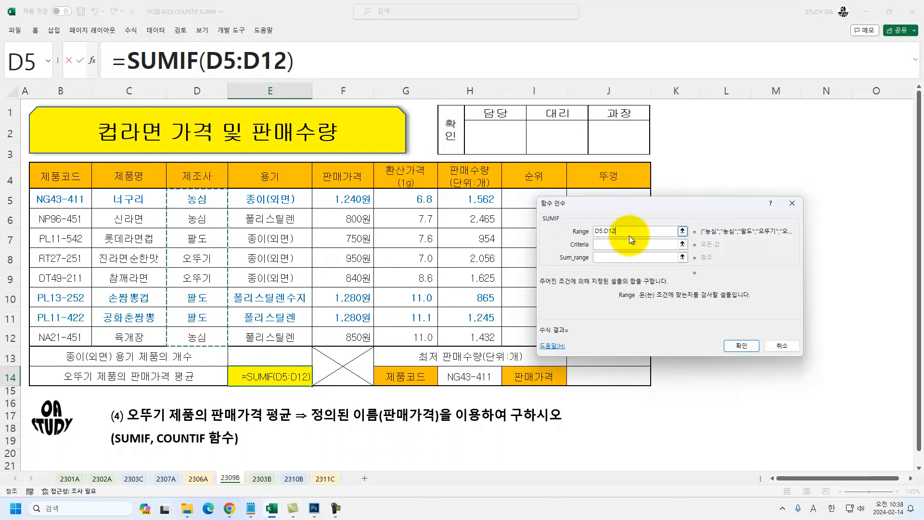
pyautogui.press('Tab')
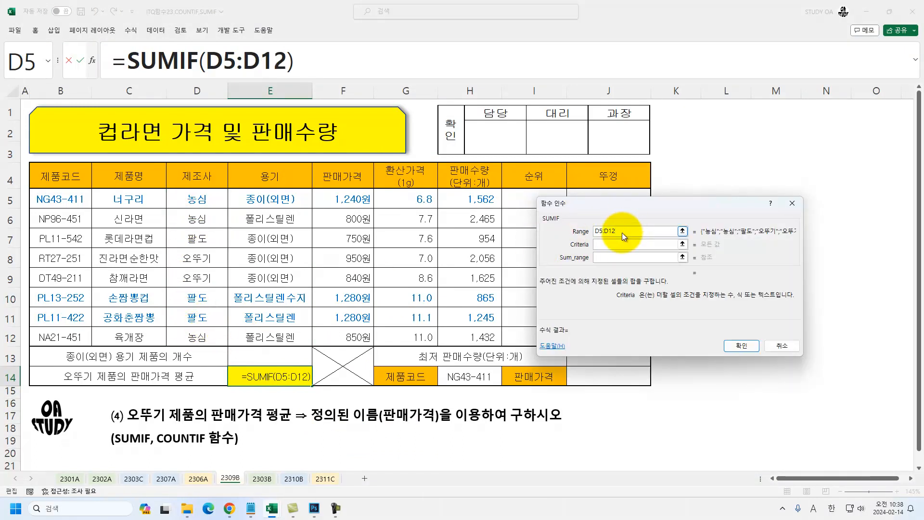
pyautogui.write('오뚜가')
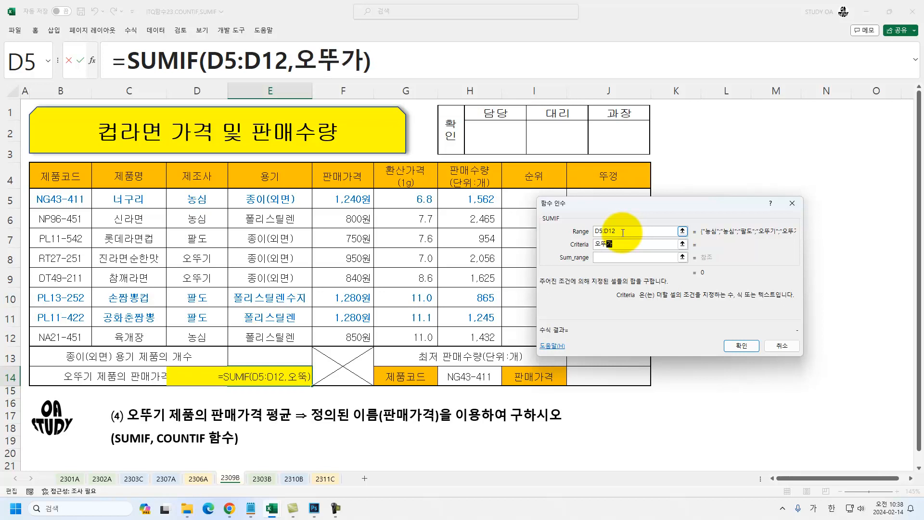
pyautogui.press('BackSpace')
pyautogui.write('기')
pyautogui.press('Tab')
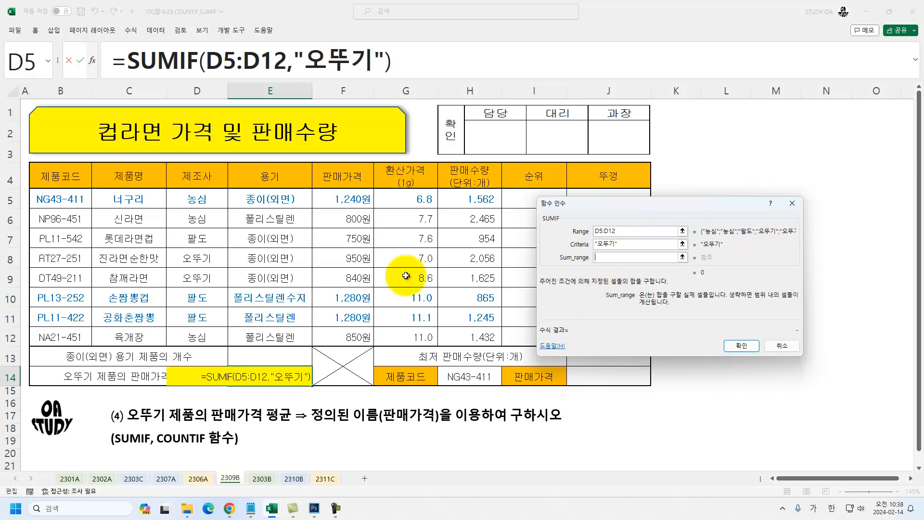
pyautogui.moveTo(357, 200); pyautogui.dragTo(353, 336)
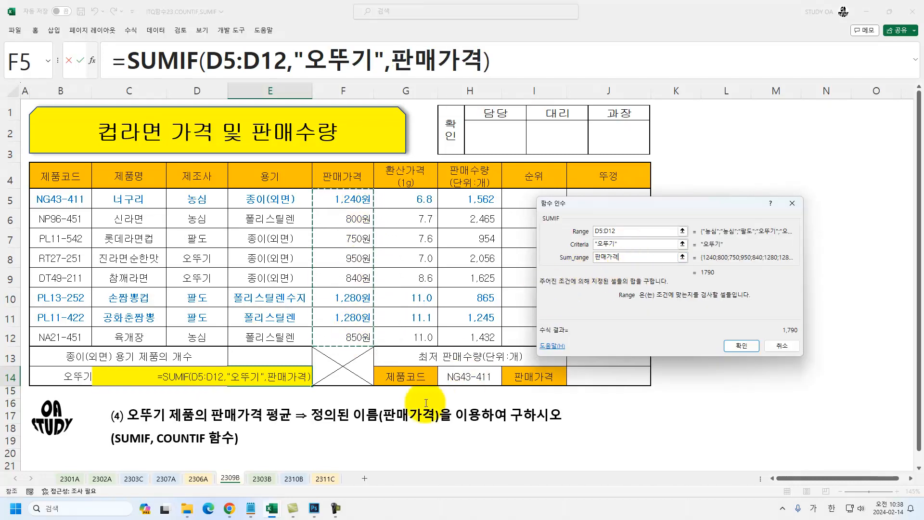
pyautogui.click(750, 352)
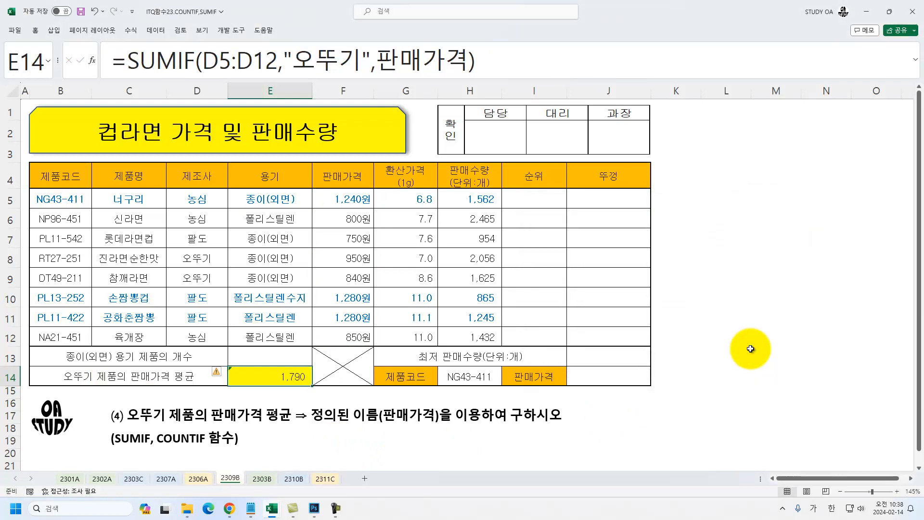
# Step: Divide the SUMIF in E14 by a COUNTIF with range D5:D12 and criteria 오뚜기, and confirm the formula
pyautogui.click(524, 64)
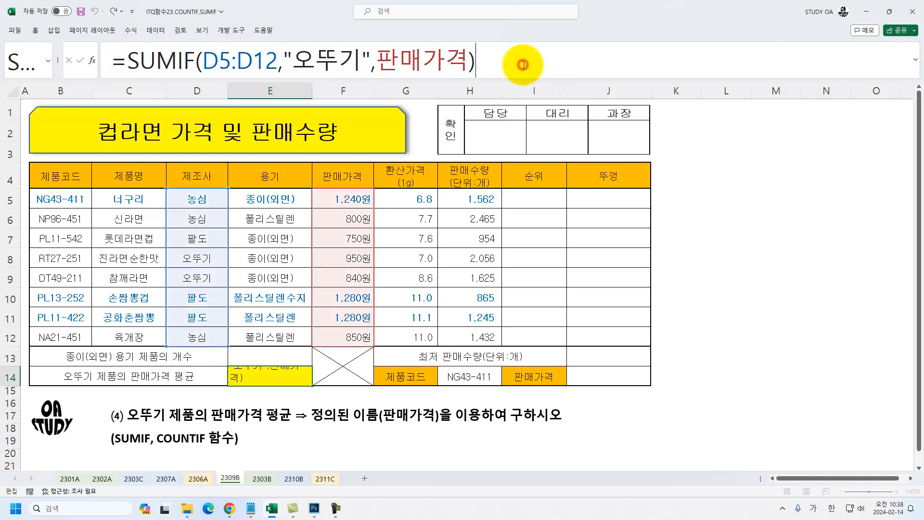
pyautogui.write('/COUNTIF(')
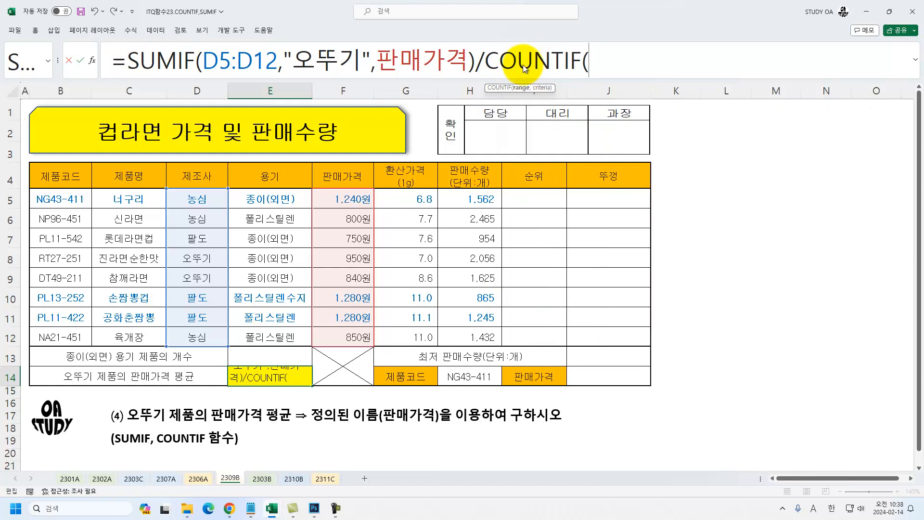
pyautogui.hotkey('ctrl', 'a')
pyautogui.moveTo(202, 204); pyautogui.dragTo(195, 343)
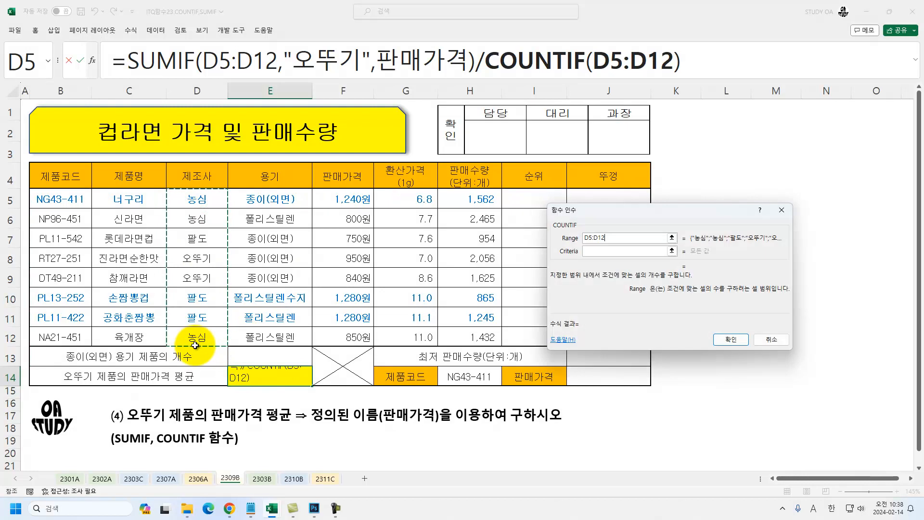
pyautogui.write('오뚜기')
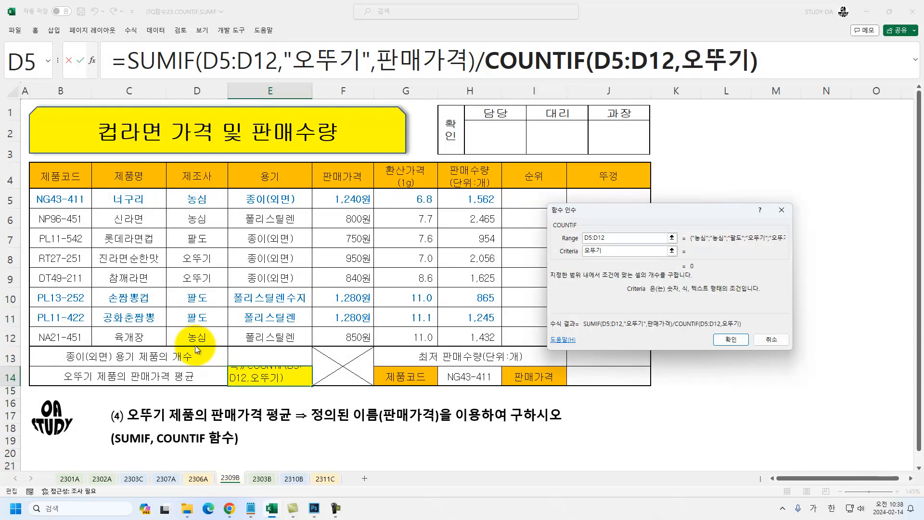
pyautogui.press('Return')
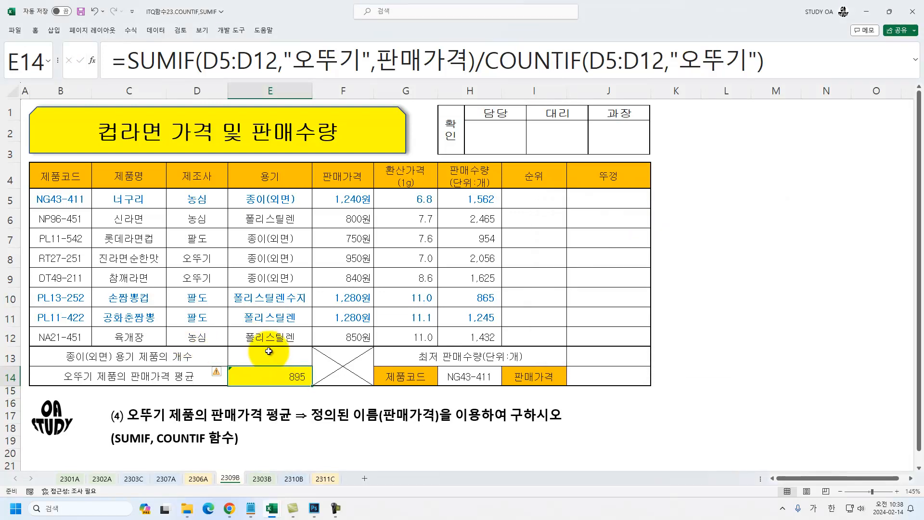
# Step: Switch to sheet 2303B and start a COUNTIF formula in cell E14 for the 승호해운 ship count
pyautogui.click(262, 479)
pyautogui.click(292, 481)
pyautogui.hotkey('ctrl', 'pagedown')
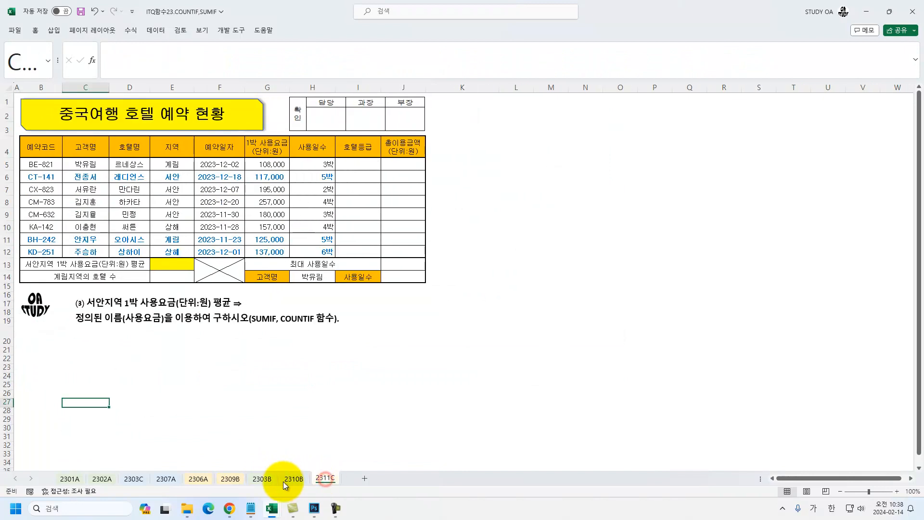
pyautogui.click(260, 482)
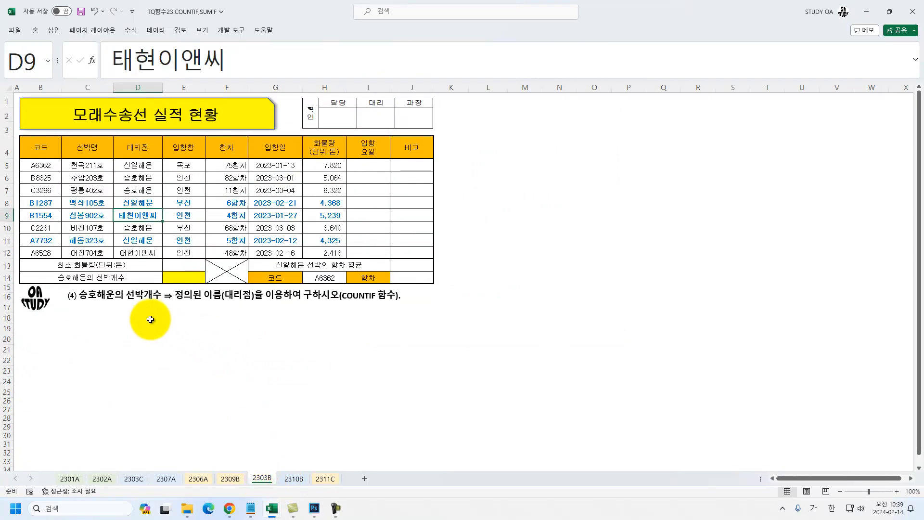
pyautogui.scroll(6, 152, 319)
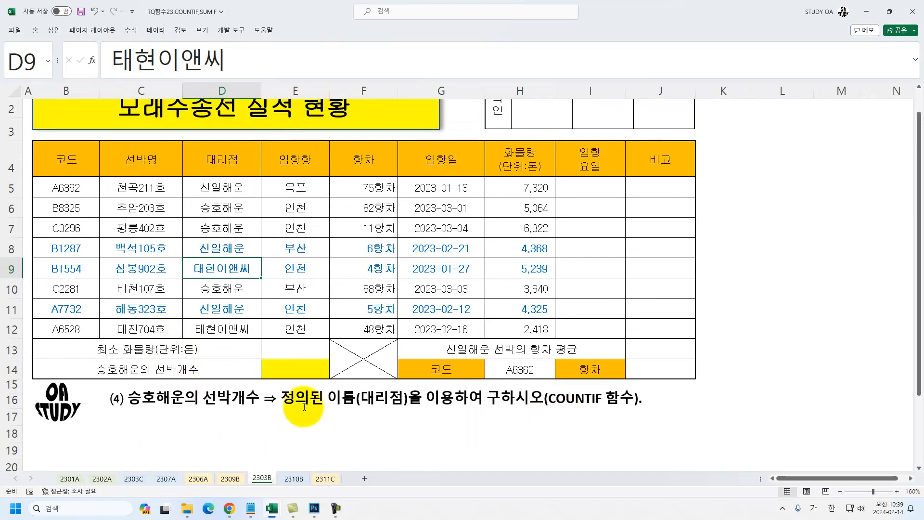
pyautogui.scroll(1, 337, 399)
pyautogui.click(281, 403)
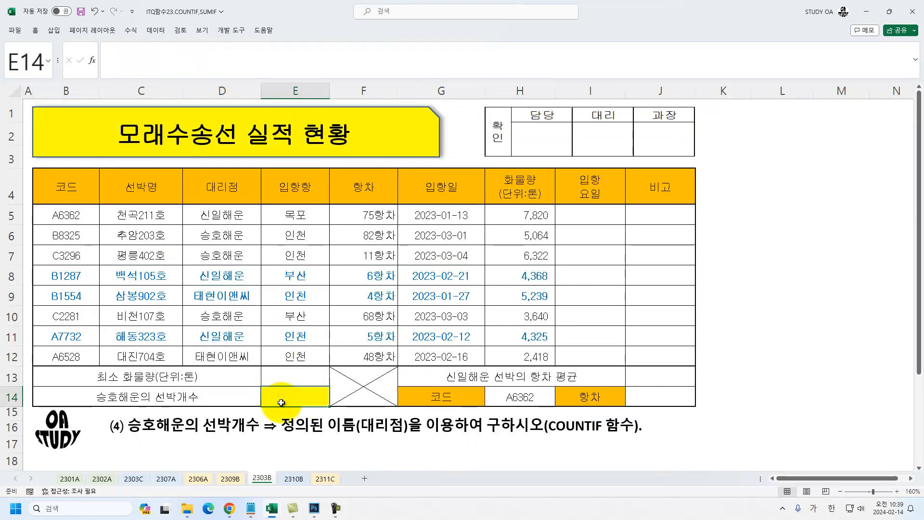
pyautogui.write('=')
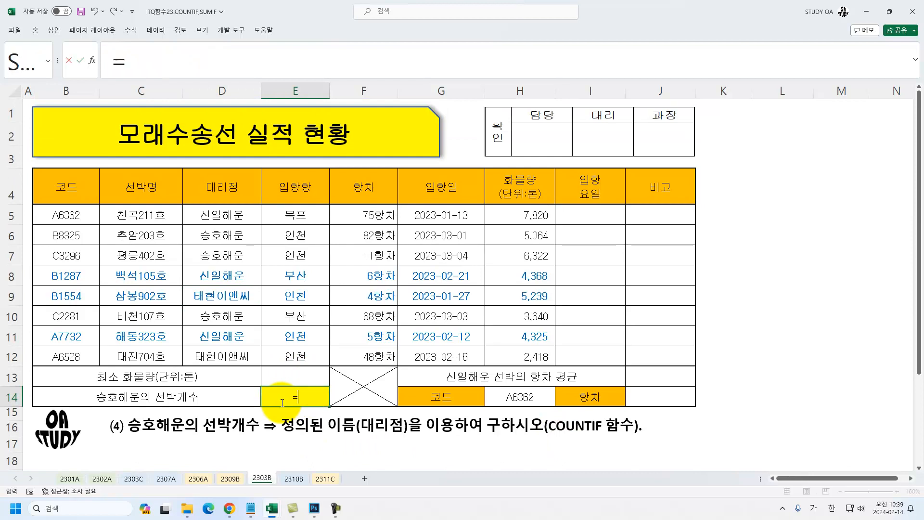
pyautogui.write('CO')
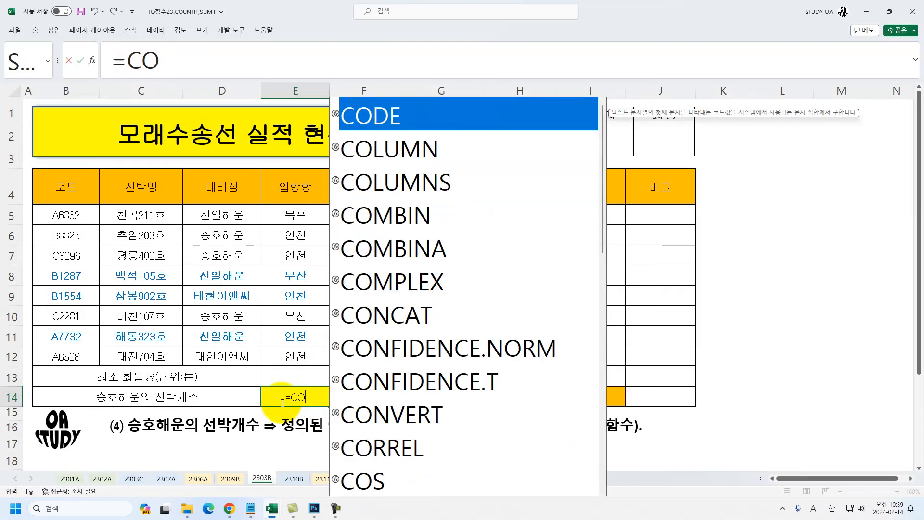
pyautogui.write('UNTIF(')
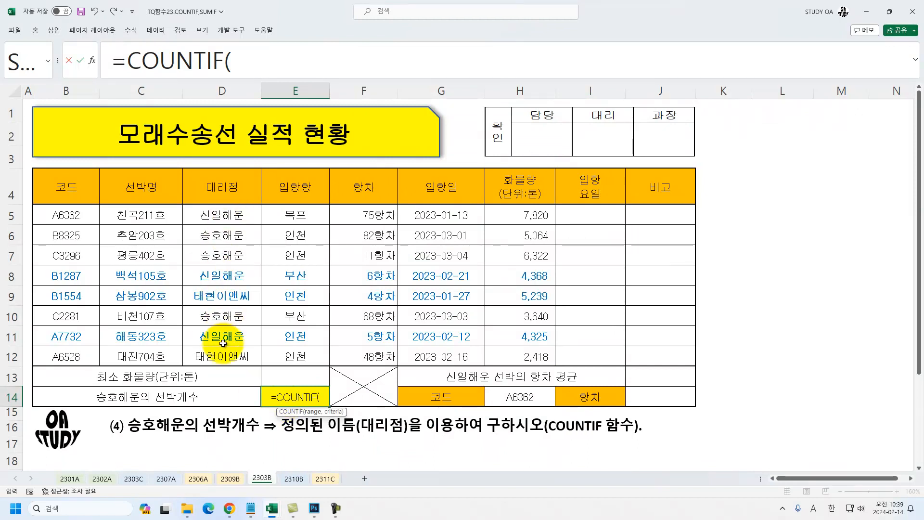
# Step: Complete the COUNTIF with the defined name 대리점 (D5:D12) as range and "승호해운" as criteria, and enter the formula
pyautogui.moveTo(222, 215); pyautogui.dragTo(226, 354)
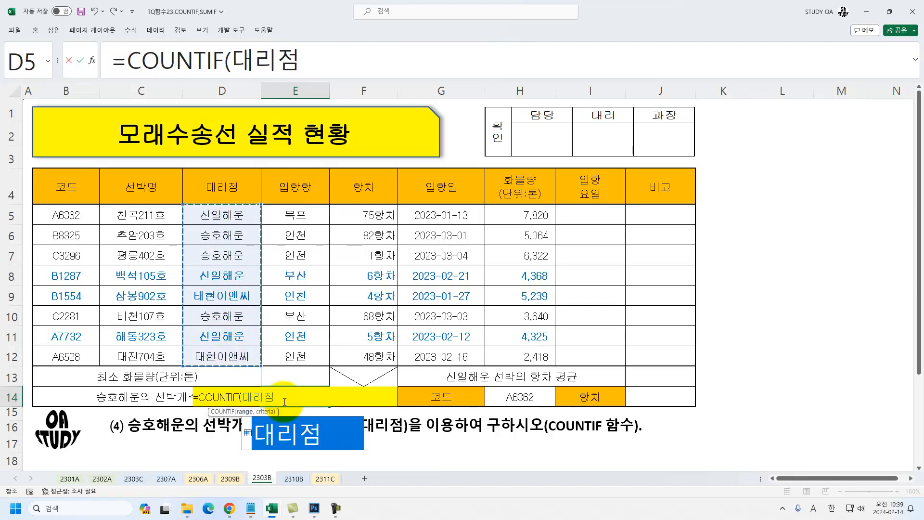
pyautogui.write(',')
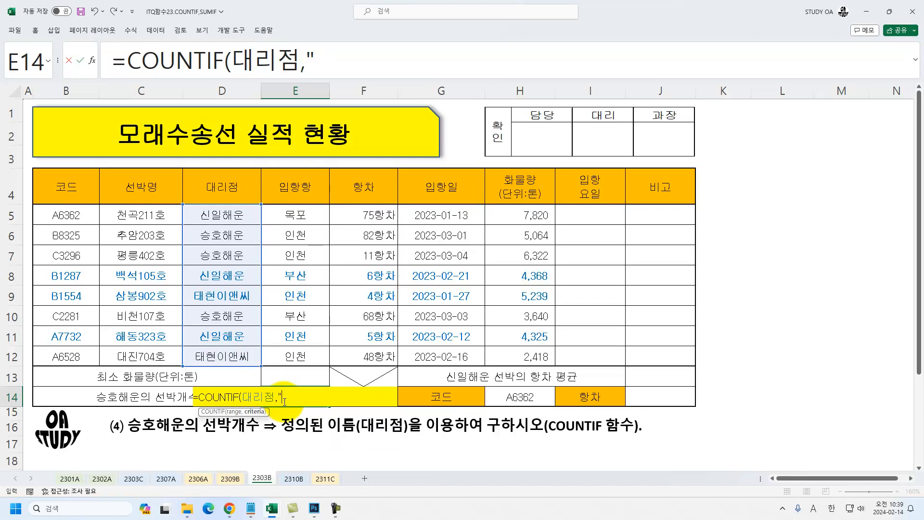
pyautogui.write('"승호해운')
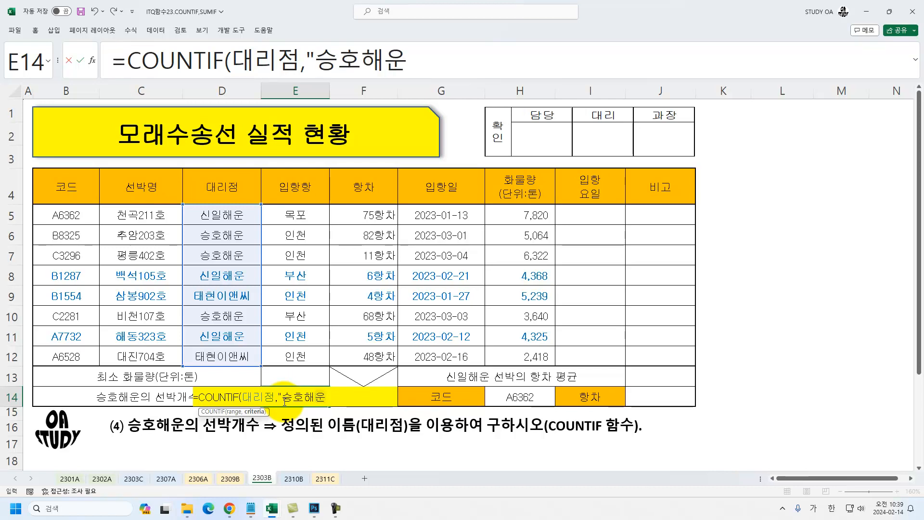
pyautogui.write('"')
pyautogui.press('Return')
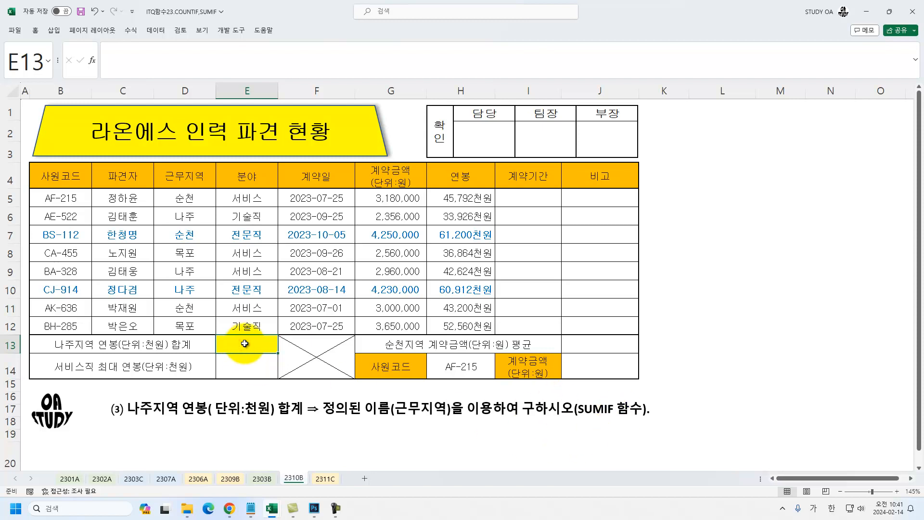
# Step: Enter a SUMIF in E13 with the defined name 근무지역 (D5:D12) as range, "나주" as criteria and H5:H12 as sum range
pyautogui.write('=녀')
pyautogui.press('BackSpace')
pyautogui.press('Hangul')
pyautogui.write('SUMIF(')
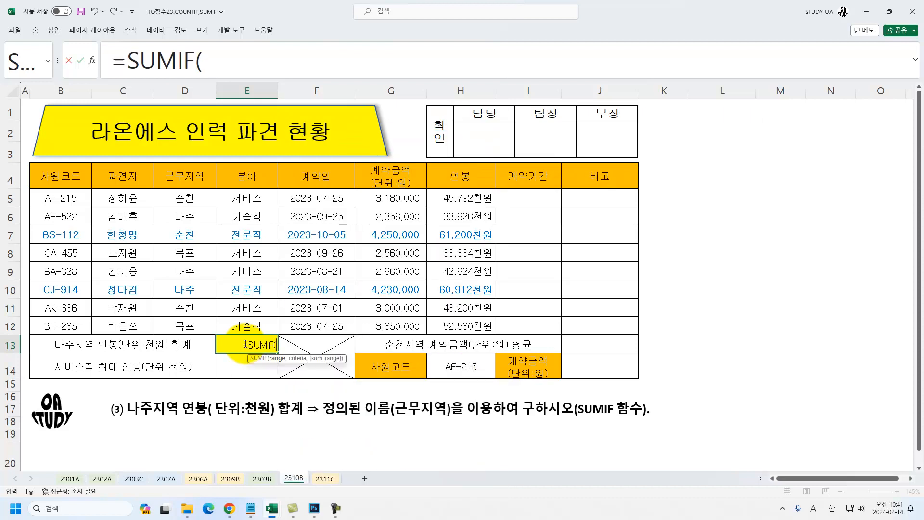
pyautogui.moveTo(184, 198); pyautogui.dragTo(189, 323)
pyautogui.write(',')
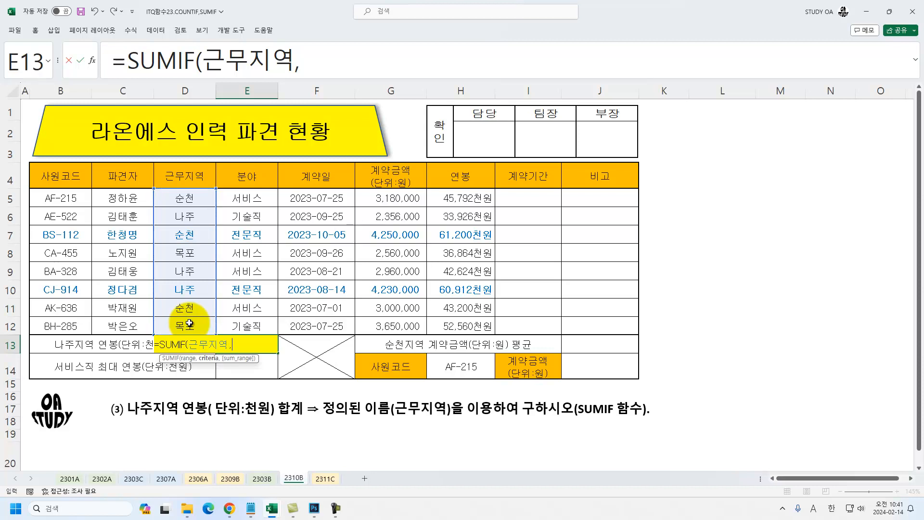
pyautogui.write('"나주",')
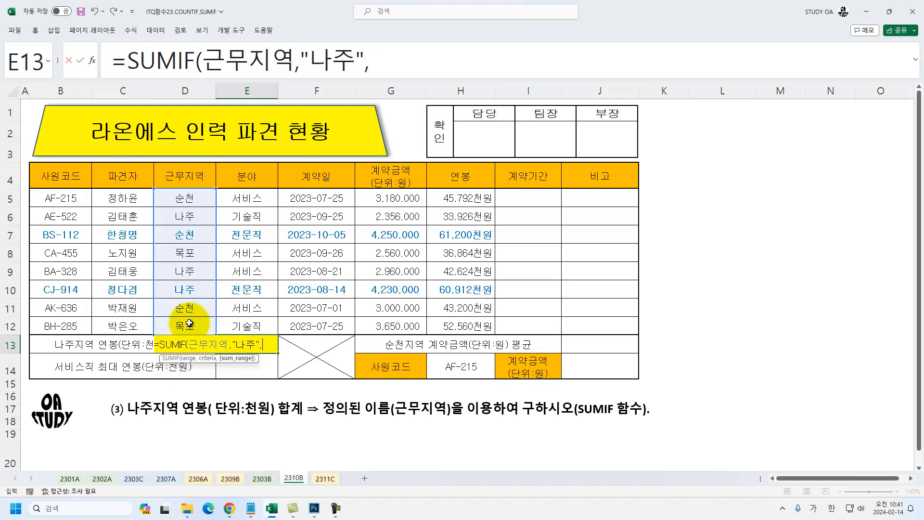
pyautogui.moveTo(457, 198); pyautogui.dragTo(474, 326)
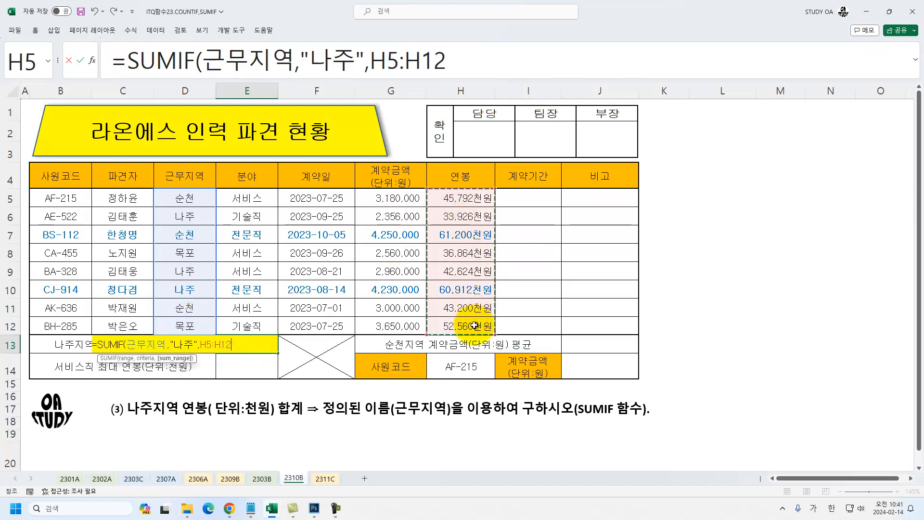
pyautogui.press('Return')
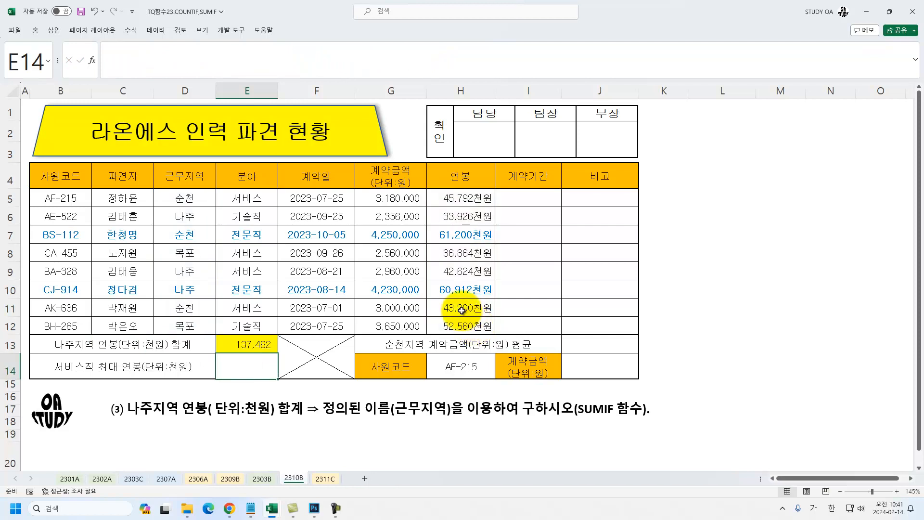
# Step: Switch to sheet 2311C with the 중국여행 호텔 예약 현황 table
pyautogui.click(335, 481)
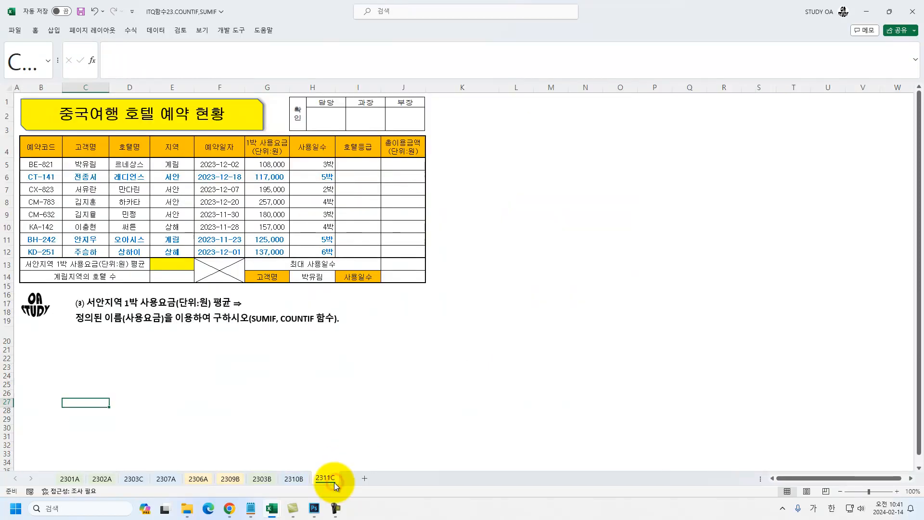
pyautogui.click(173, 217)
pyautogui.scroll(3, 174, 223)
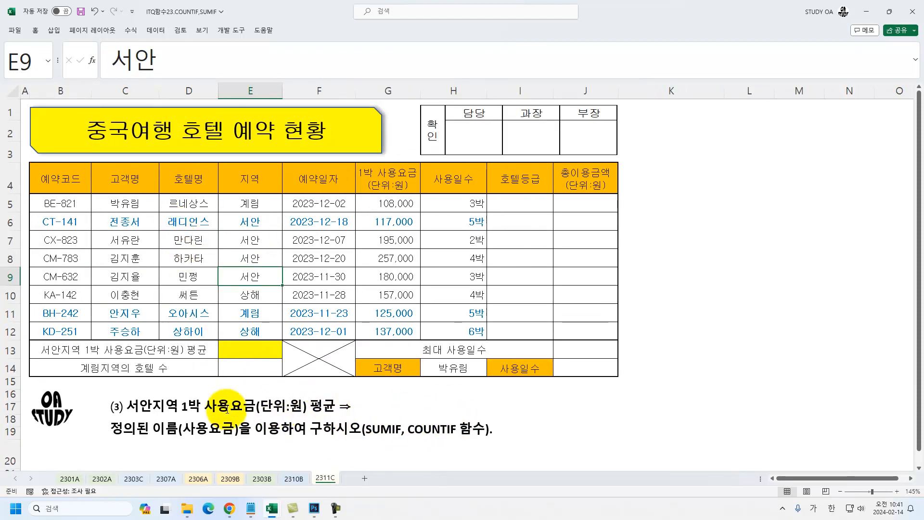
# Step: Build a SUMIF in cell E13 with range E5:E12, criteria "서안" and the defined name 사용요금 (G5:G12) as sum range
pyautogui.click(246, 346)
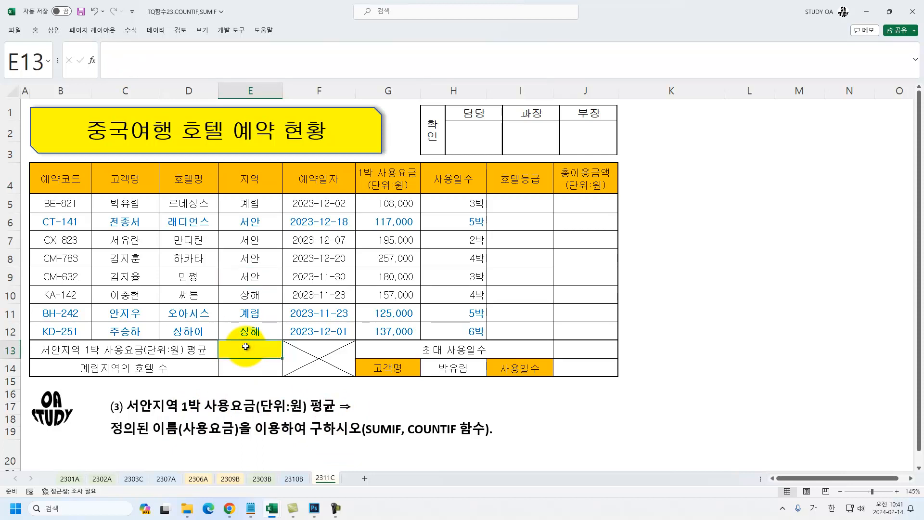
pyautogui.write('=녀')
pyautogui.press('BackSpace')
pyautogui.press('BackSpace')
pyautogui.press('Hangul')
pyautogui.write('SU')
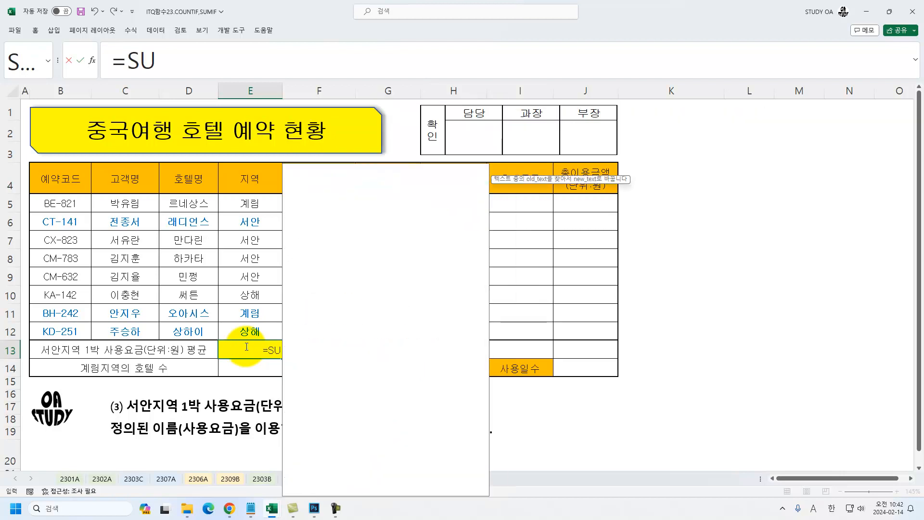
pyautogui.write('MIF(')
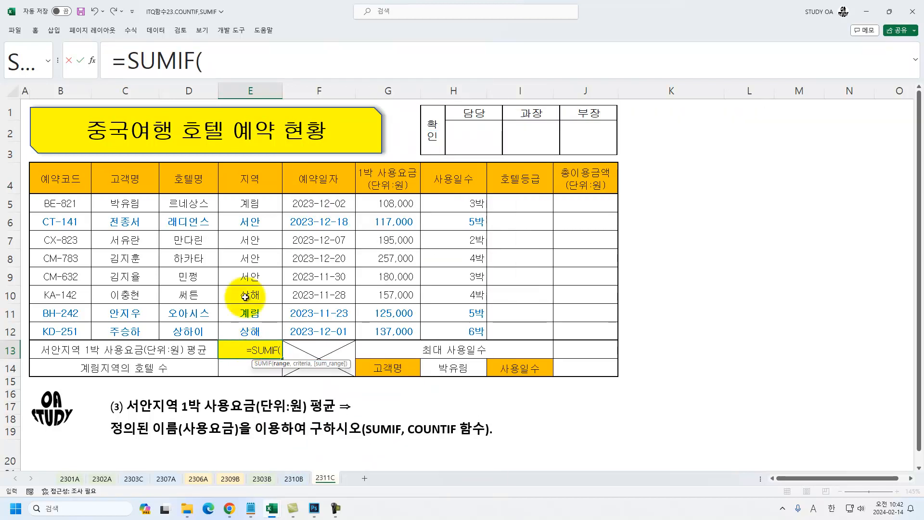
pyautogui.moveTo(247, 203); pyautogui.dragTo(252, 325)
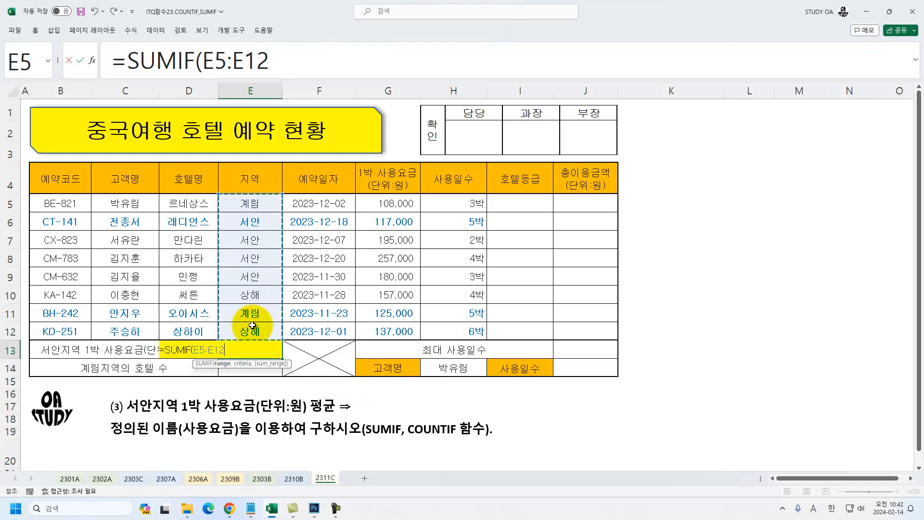
pyautogui.write(',"')
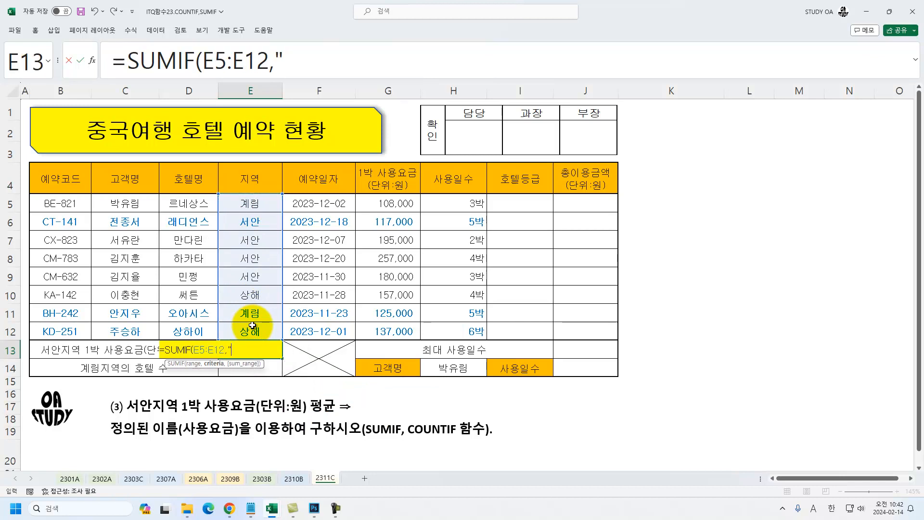
pyautogui.write('서안",')
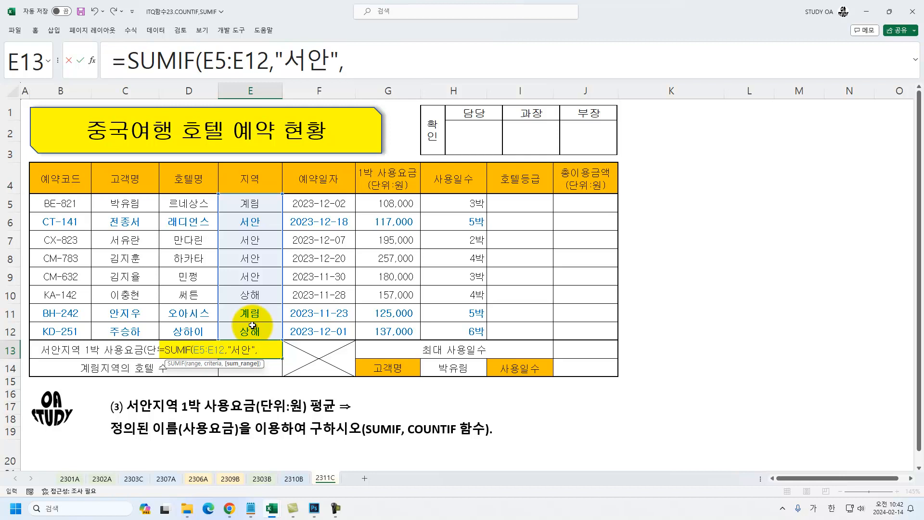
pyautogui.moveTo(392, 204); pyautogui.dragTo(393, 326)
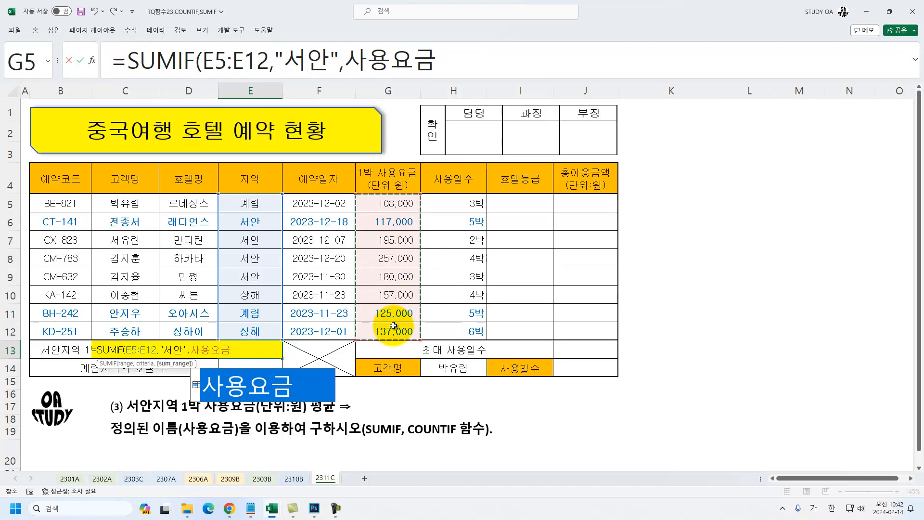
# Step: Divide the SUMIF in E13 by a COUNTIF with range E5:E12 and criteria "서안", and enter the formula
pyautogui.write(')/')
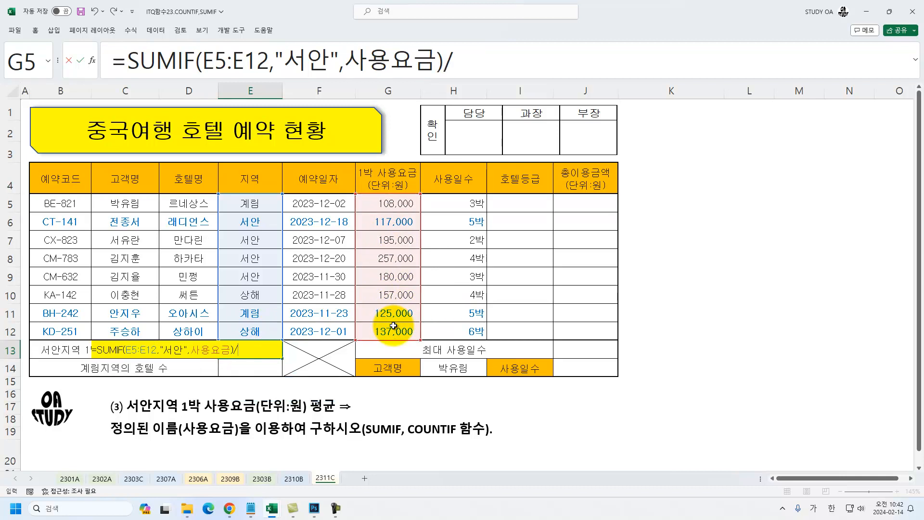
pyautogui.write('CO')
pyautogui.write('UNTI')
pyautogui.press('BackSpace')
pyautogui.write('TIF(')
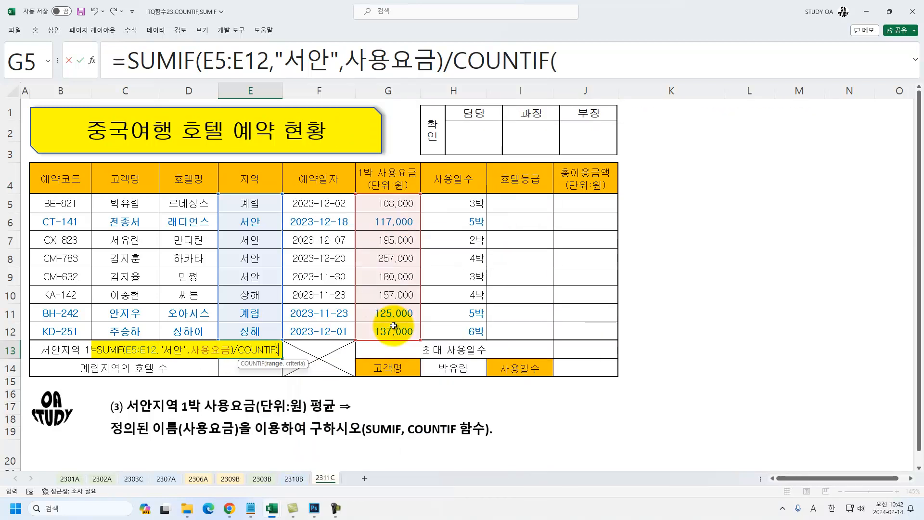
pyautogui.moveTo(249, 202); pyautogui.dragTo(262, 327)
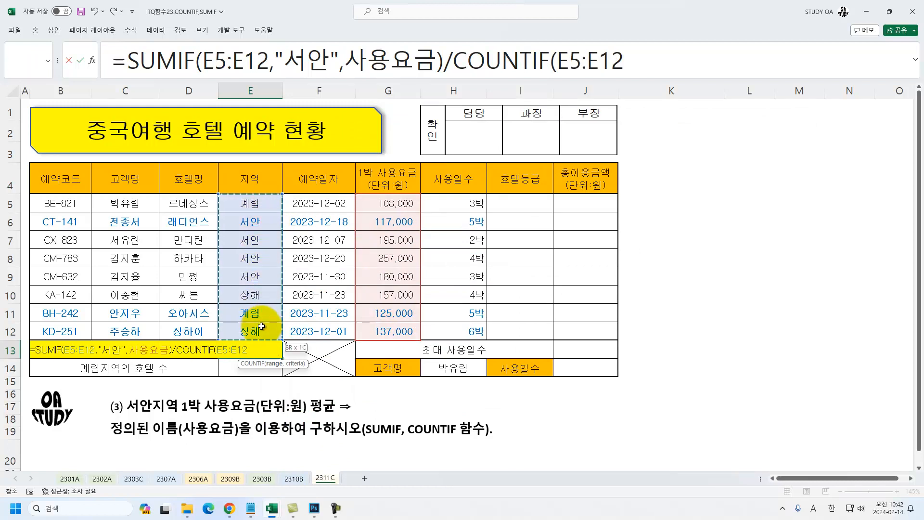
pyautogui.write(',"')
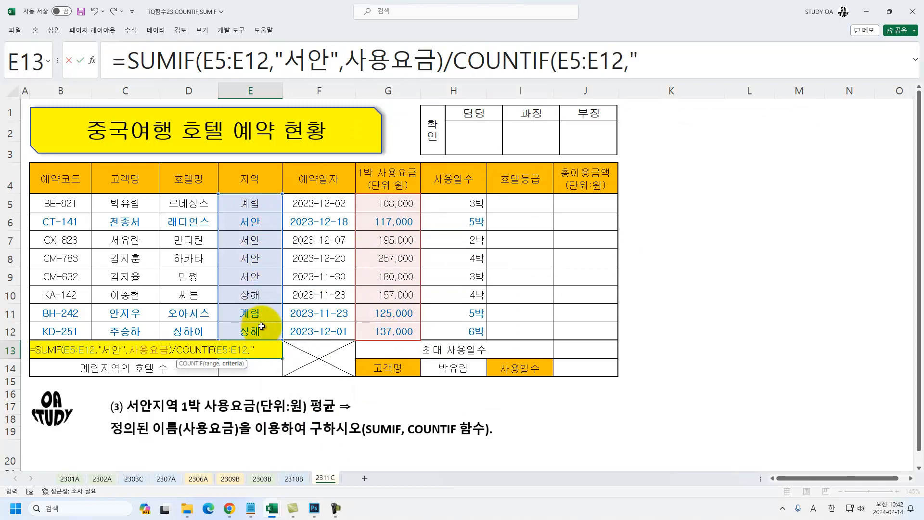
pyautogui.write('서안"')
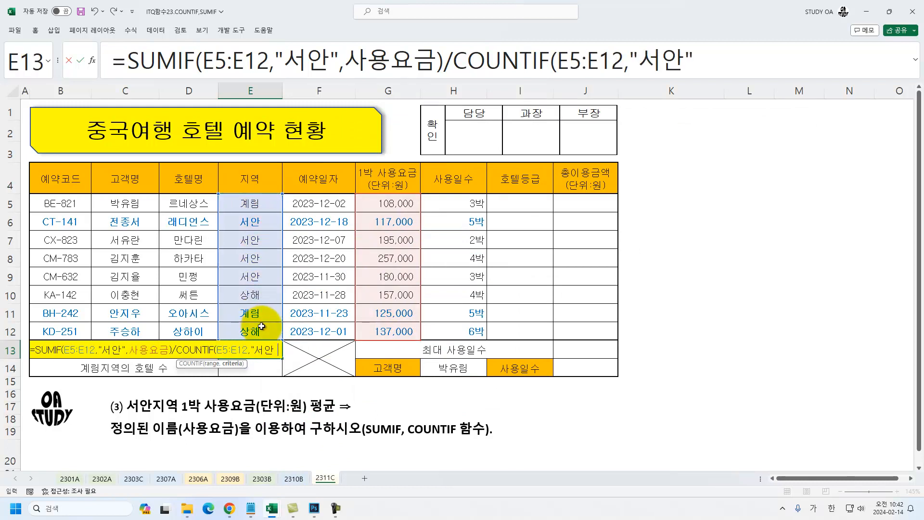
pyautogui.write(')')
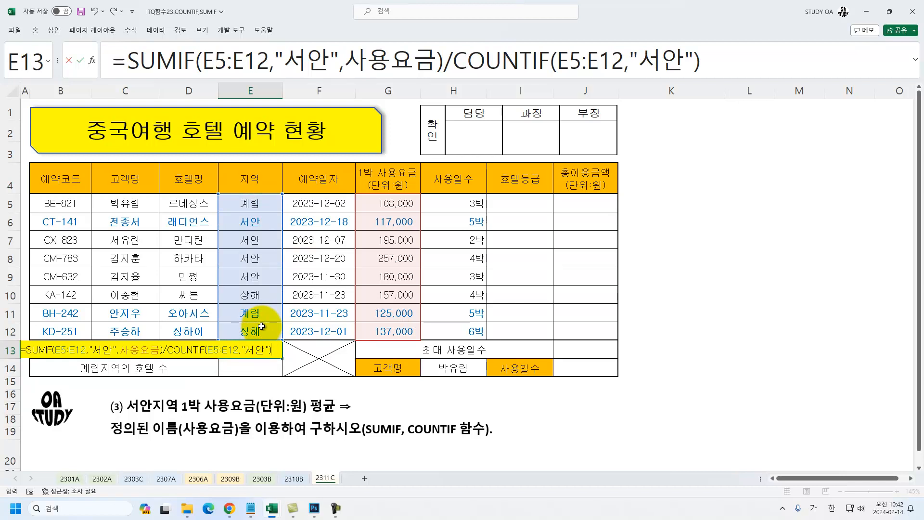
pyautogui.press('Return')
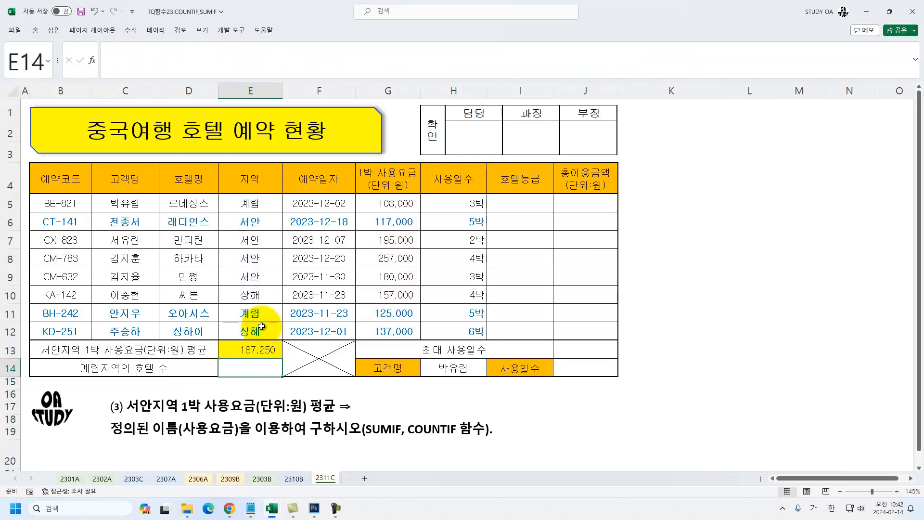
pyautogui.click(247, 296)
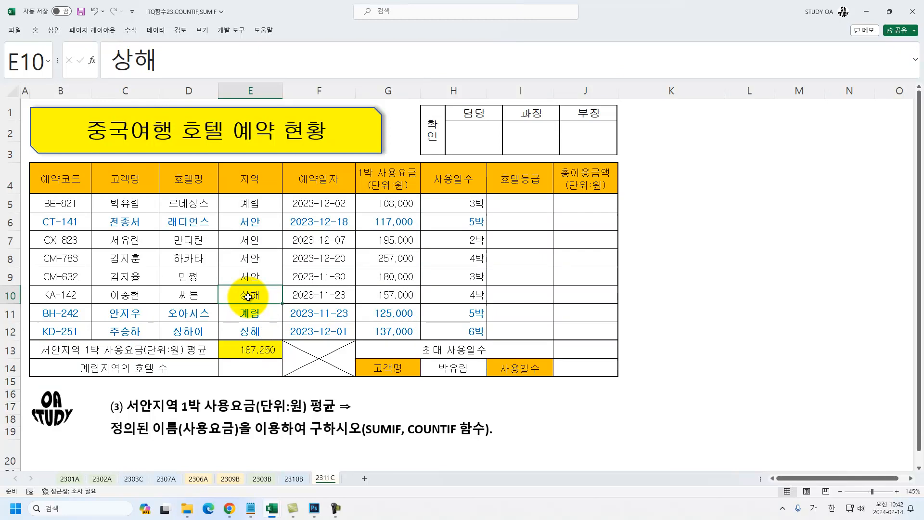